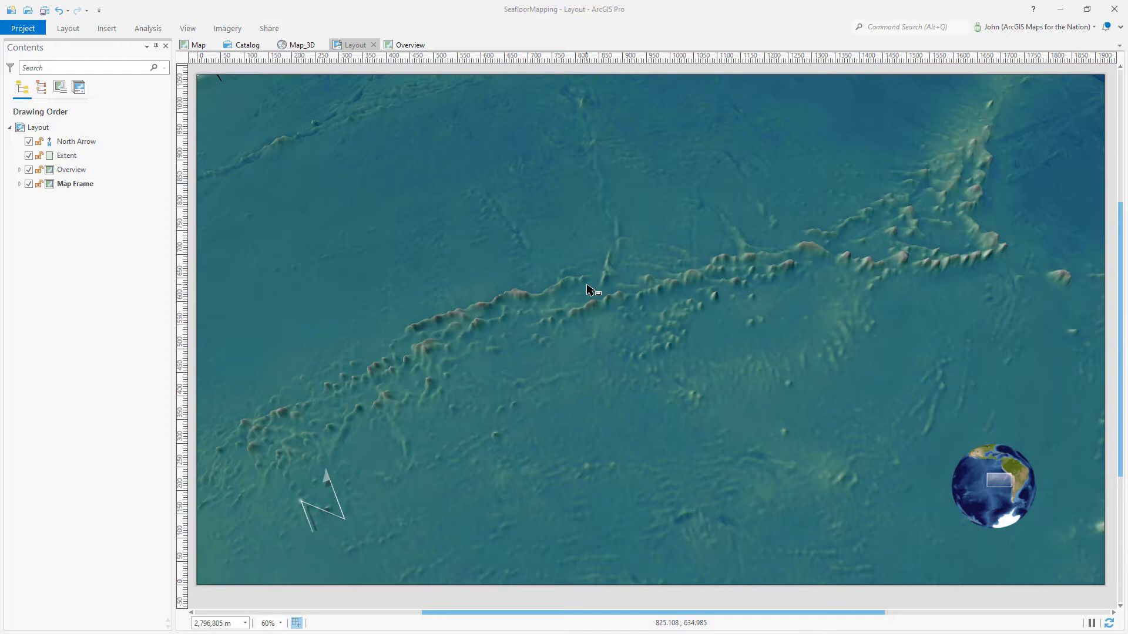
# - Draw a rectangle graphic covering the whole map page
pyautogui.click(107, 29)
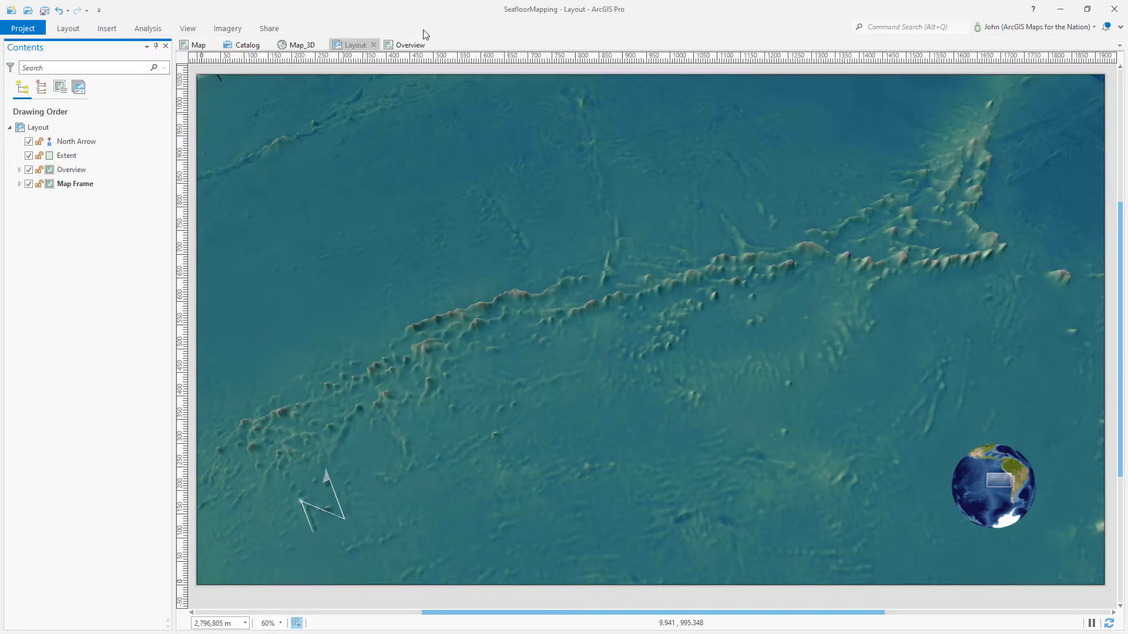
pyautogui.click(451, 9)
pyautogui.moveTo(221, 96); pyautogui.dragTo(1102, 583)
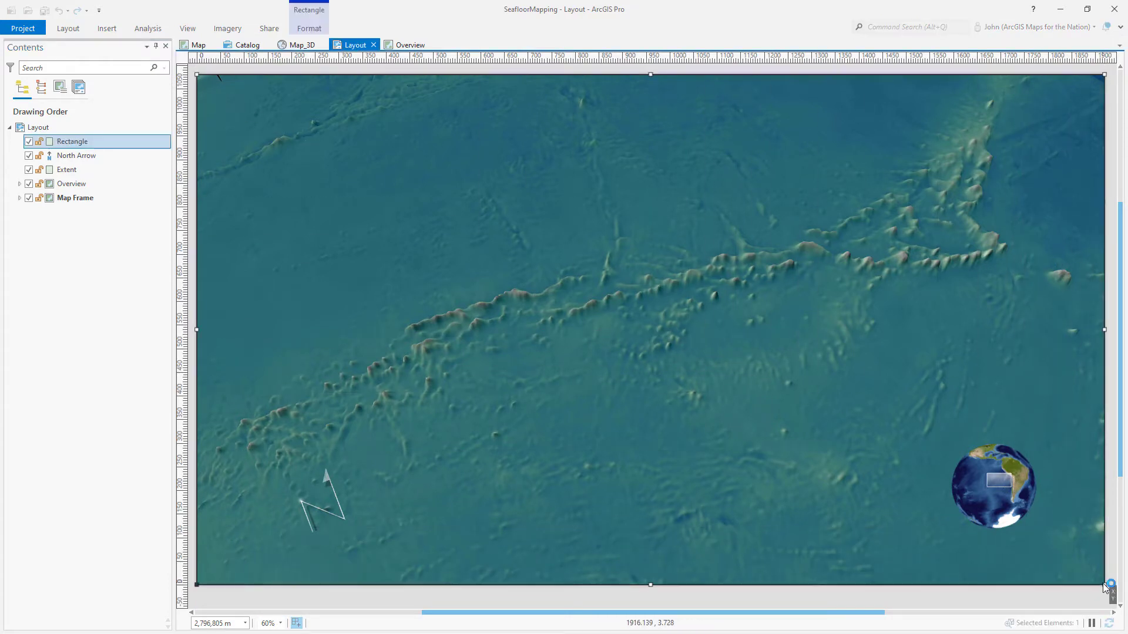
pyautogui.click(118, 147)
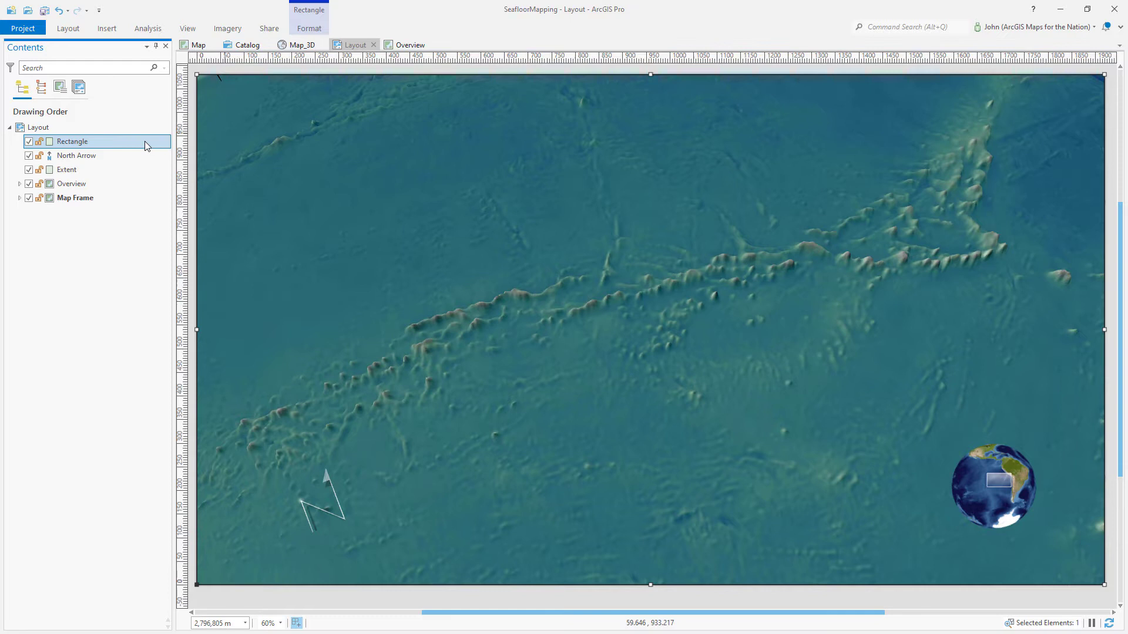
# - Remove the rectangle's outline and give it a gradient fill
pyautogui.doubleClick(144, 141)
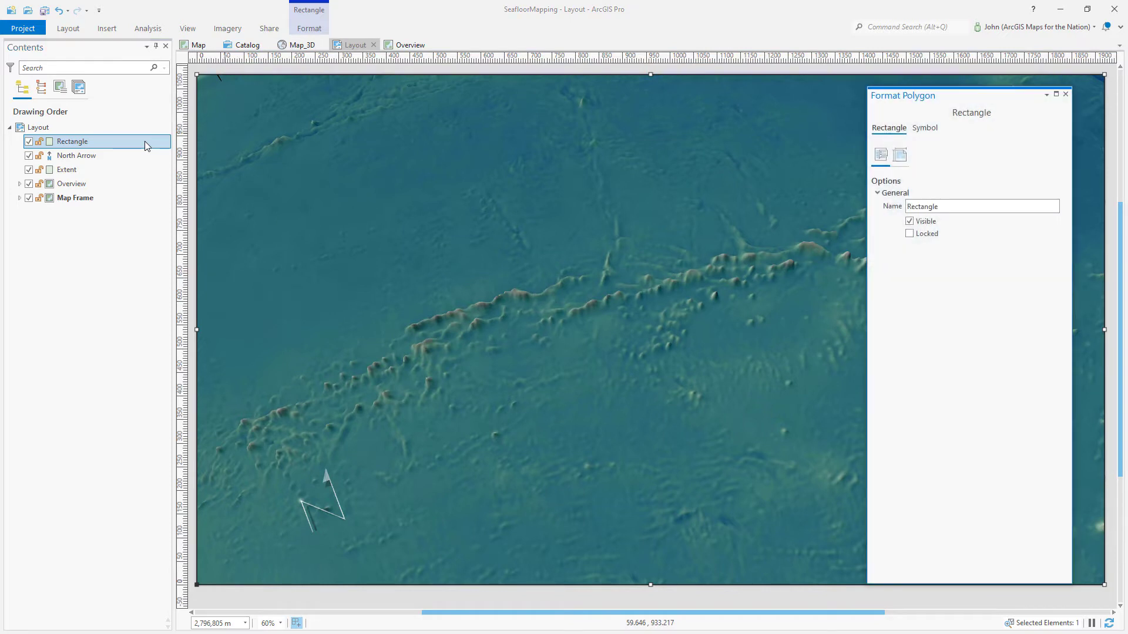
pyautogui.click(927, 128)
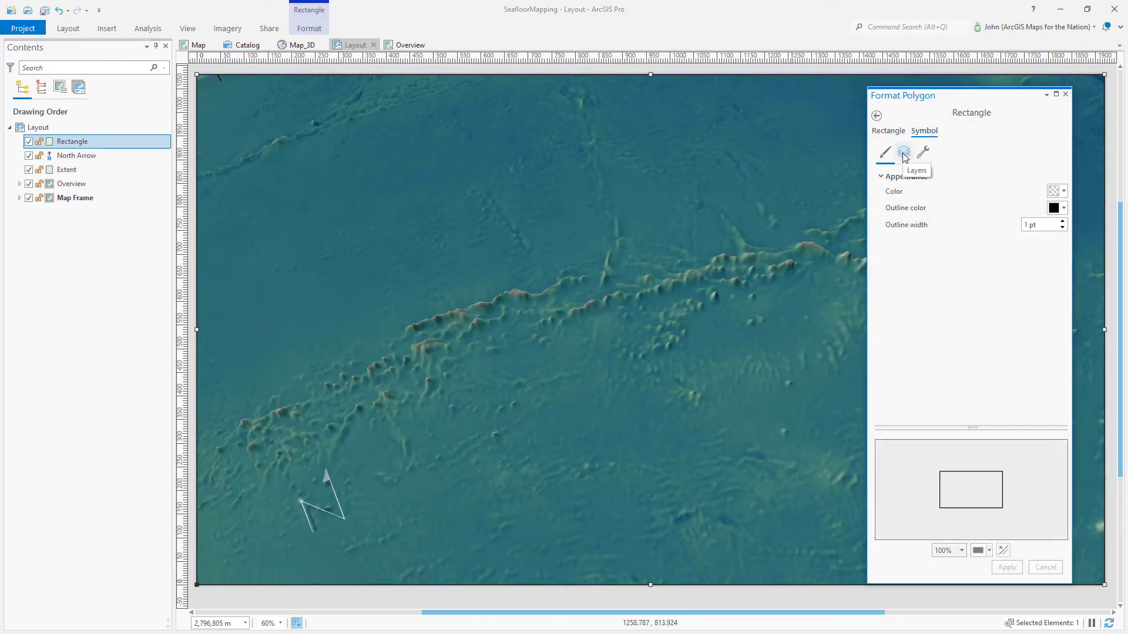
pyautogui.click(905, 155)
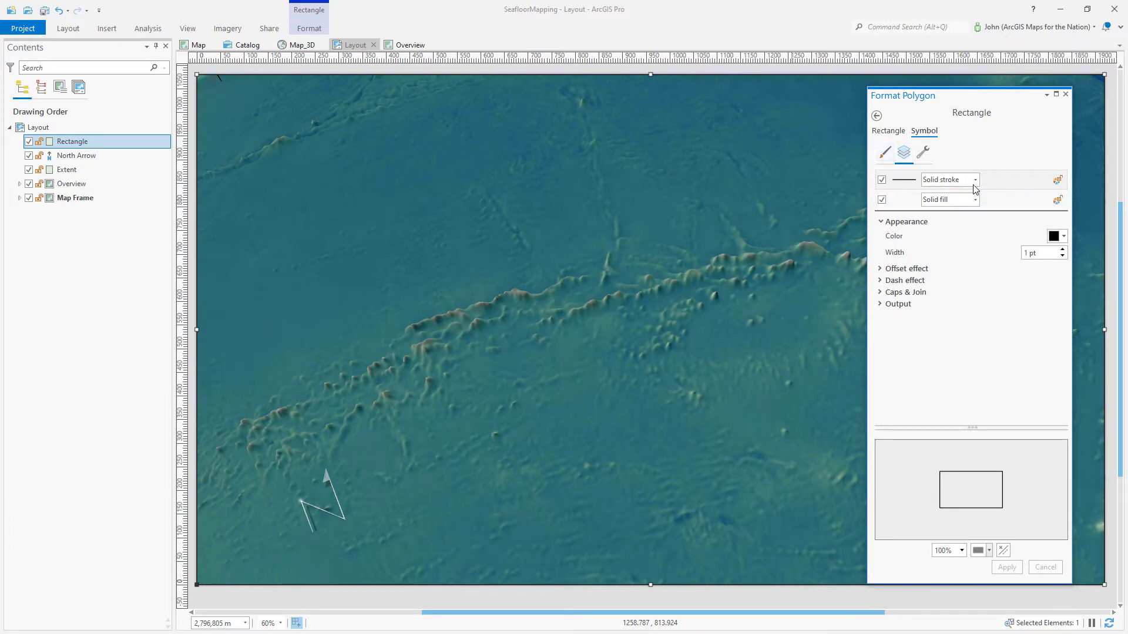
pyautogui.click(882, 180)
pyautogui.click(998, 200)
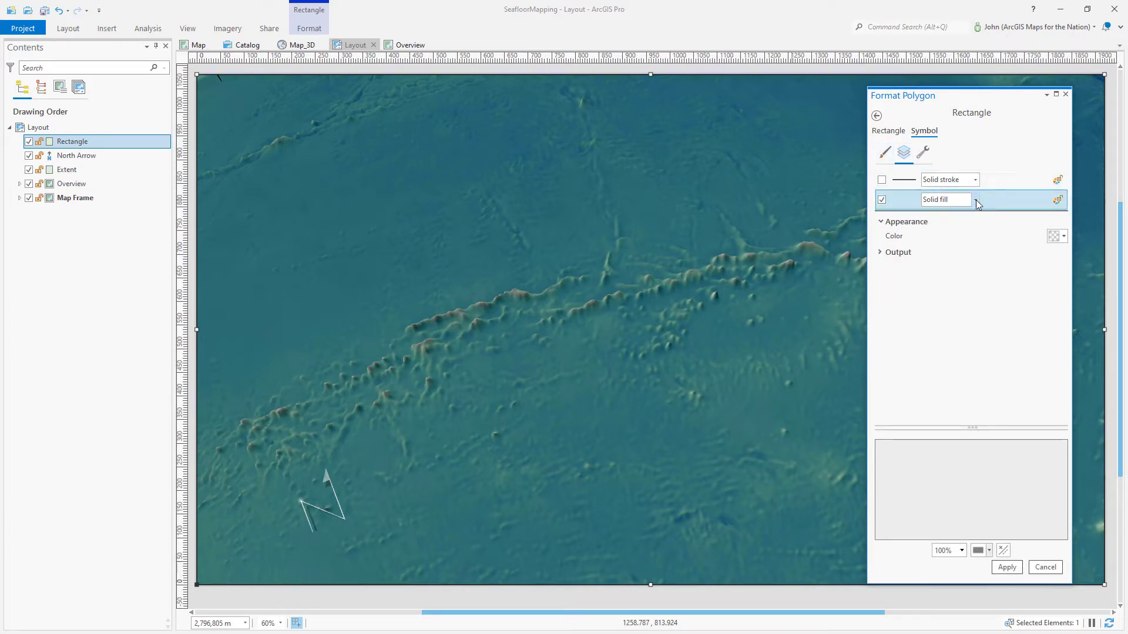
pyautogui.click(975, 201)
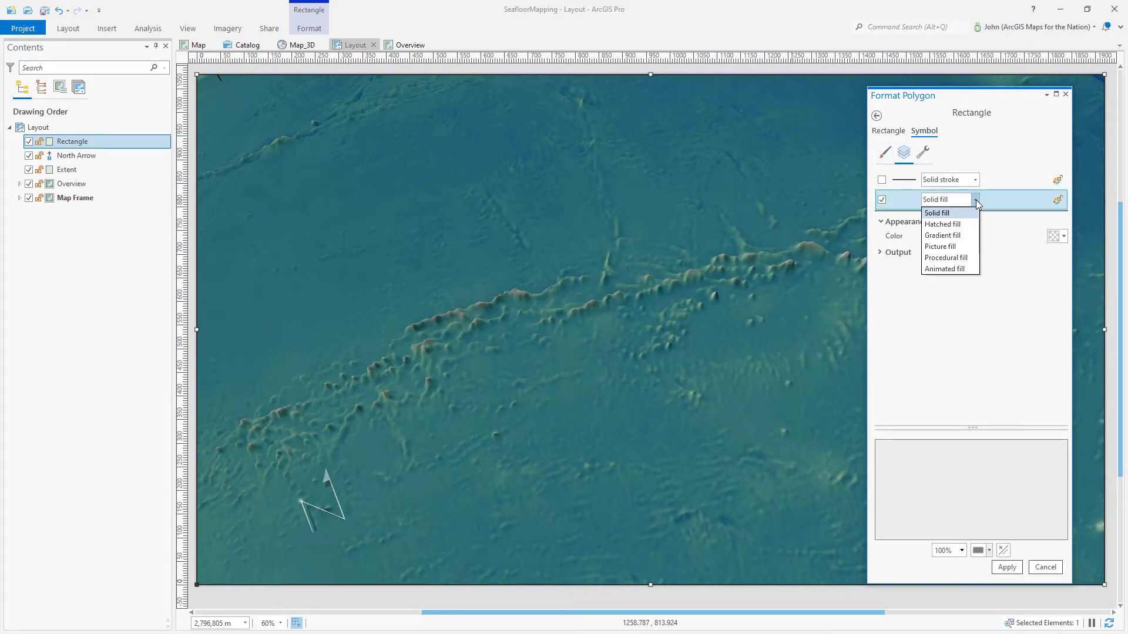
pyautogui.click(942, 235)
pyautogui.click(1007, 568)
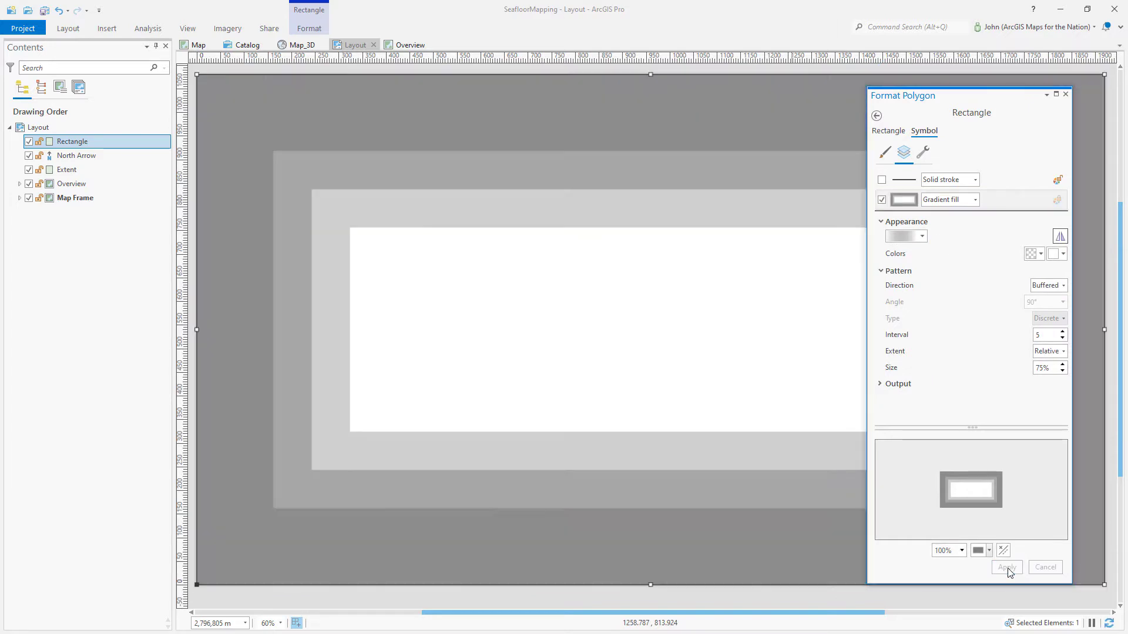
# - Make the rectangle's gradient circular and continuous
pyautogui.click(1049, 286)
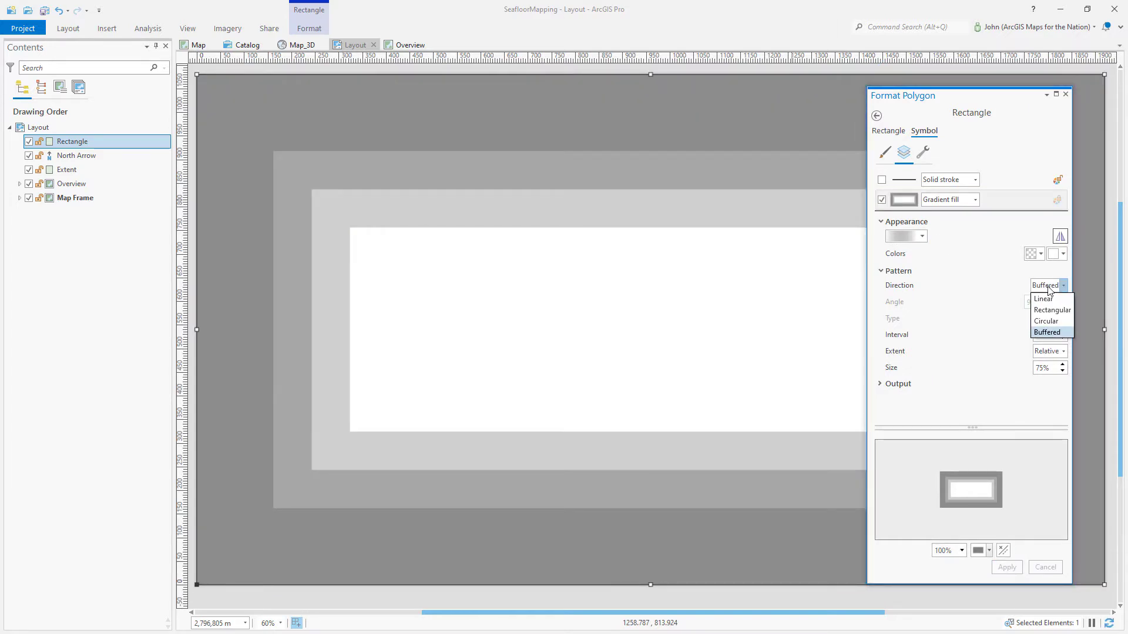
pyautogui.click(1046, 321)
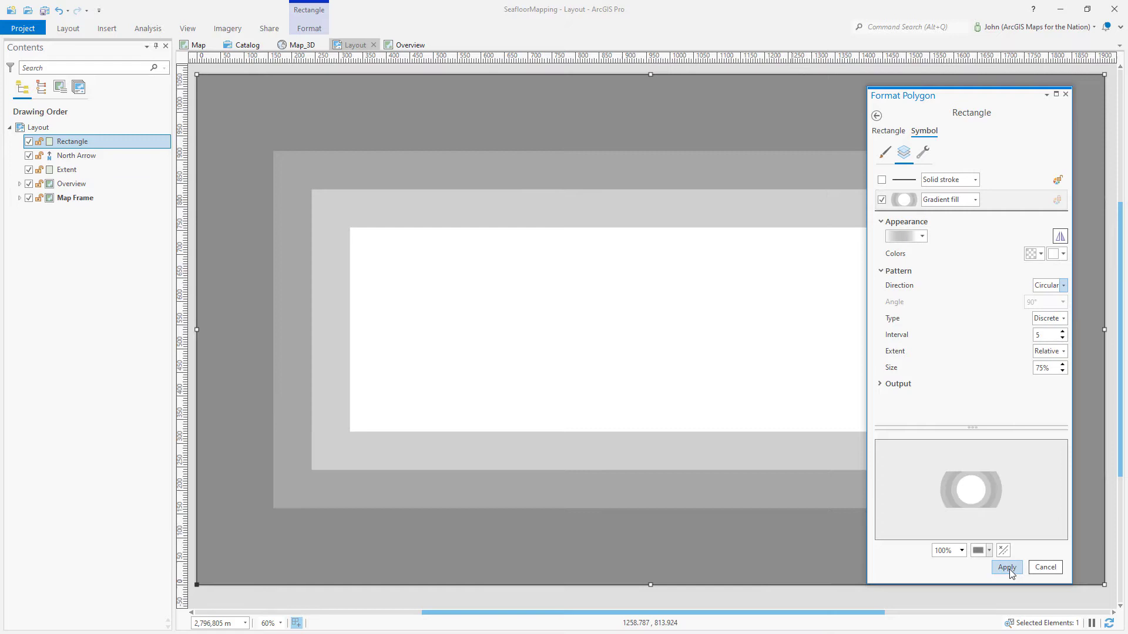
pyautogui.click(1007, 567)
pyautogui.click(1049, 318)
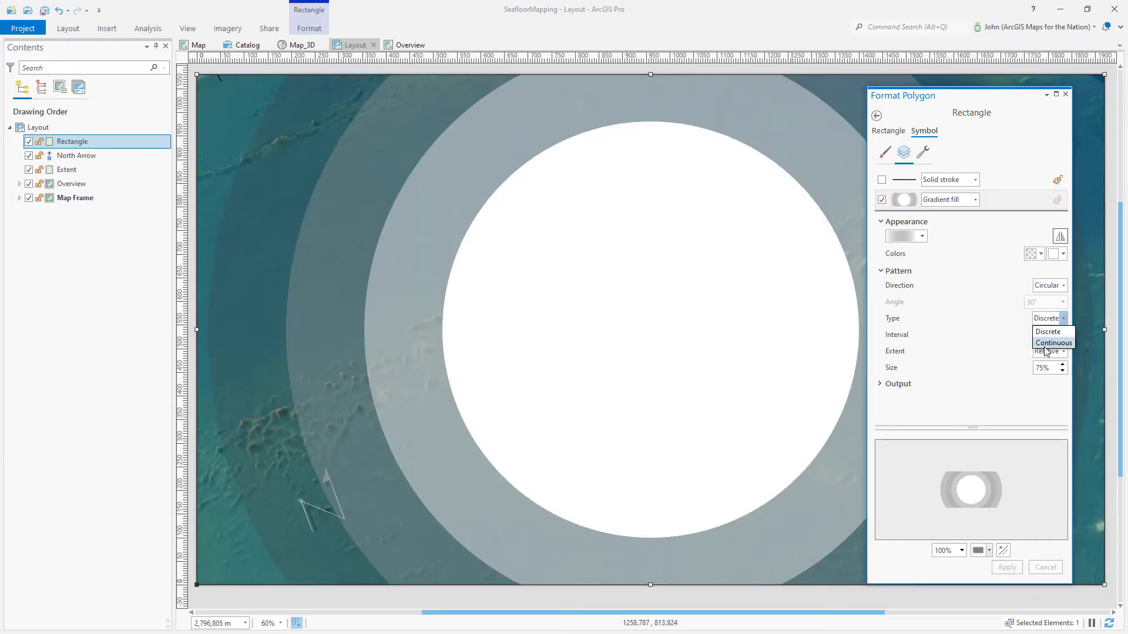
pyautogui.click(1047, 344)
pyautogui.click(1007, 567)
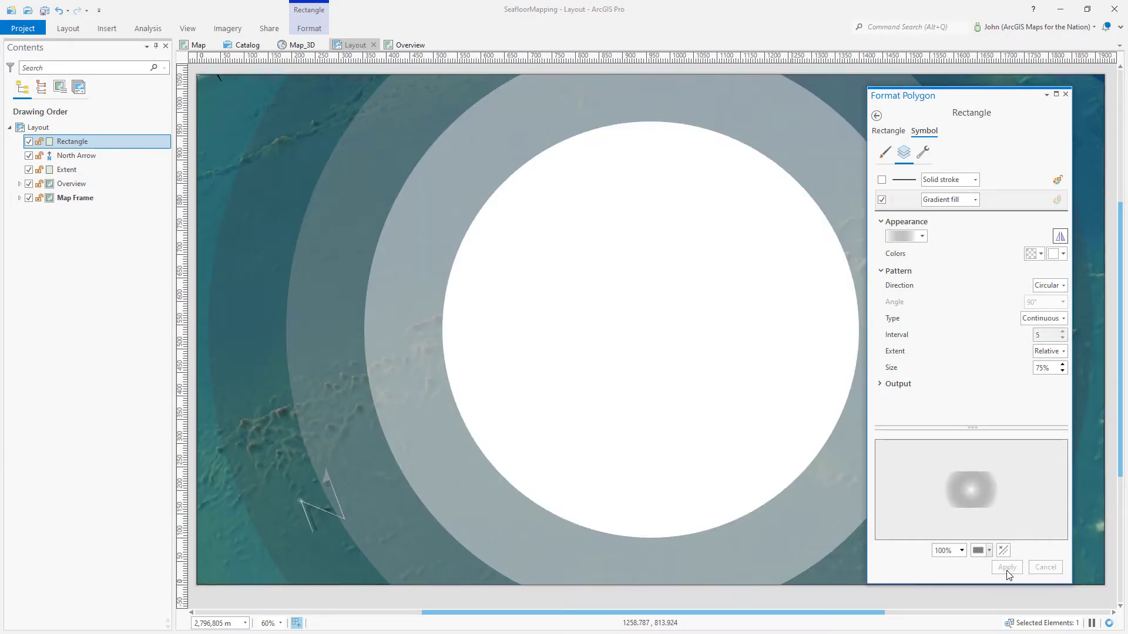
# - Set the gradient colours from Dark Navy to aqua
pyautogui.click(1029, 254)
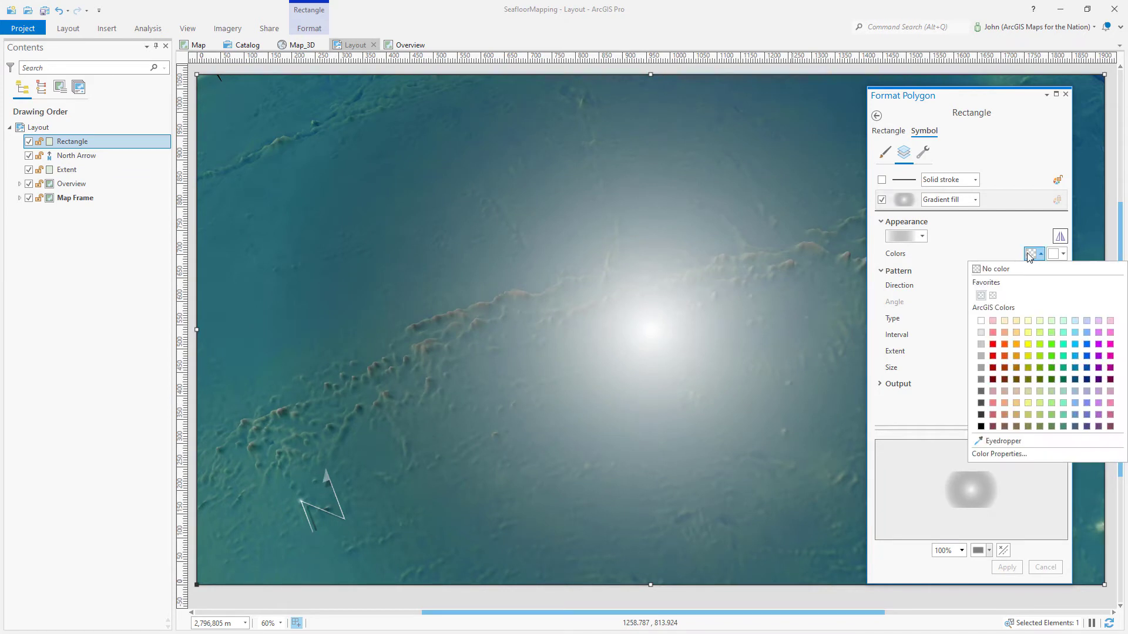
pyautogui.click(1087, 380)
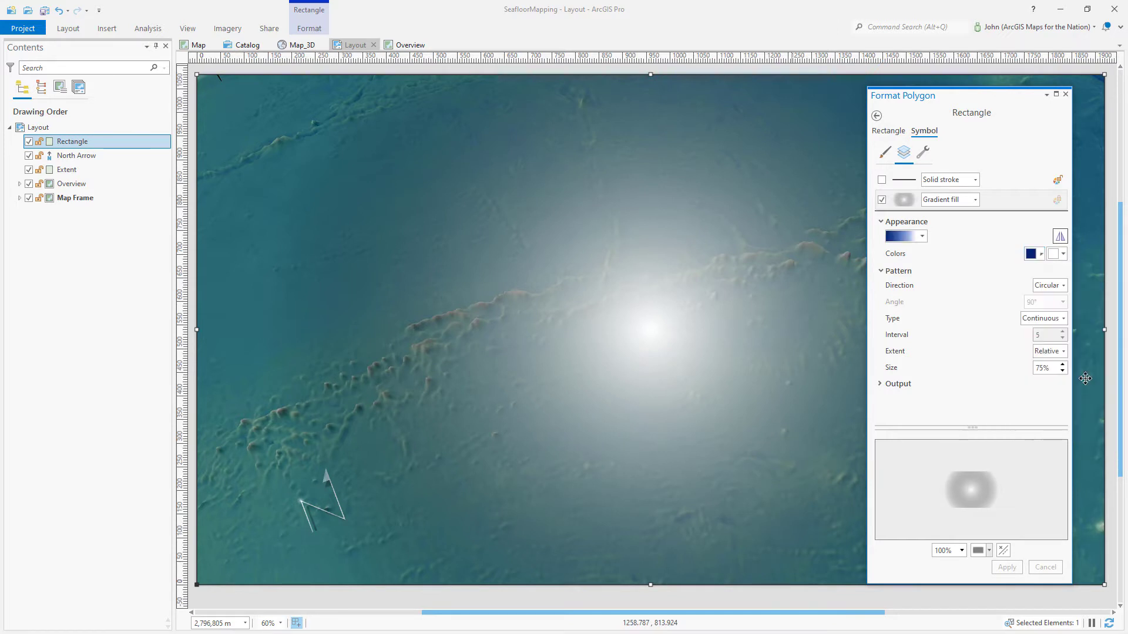
pyautogui.click(1053, 255)
pyautogui.click(1064, 344)
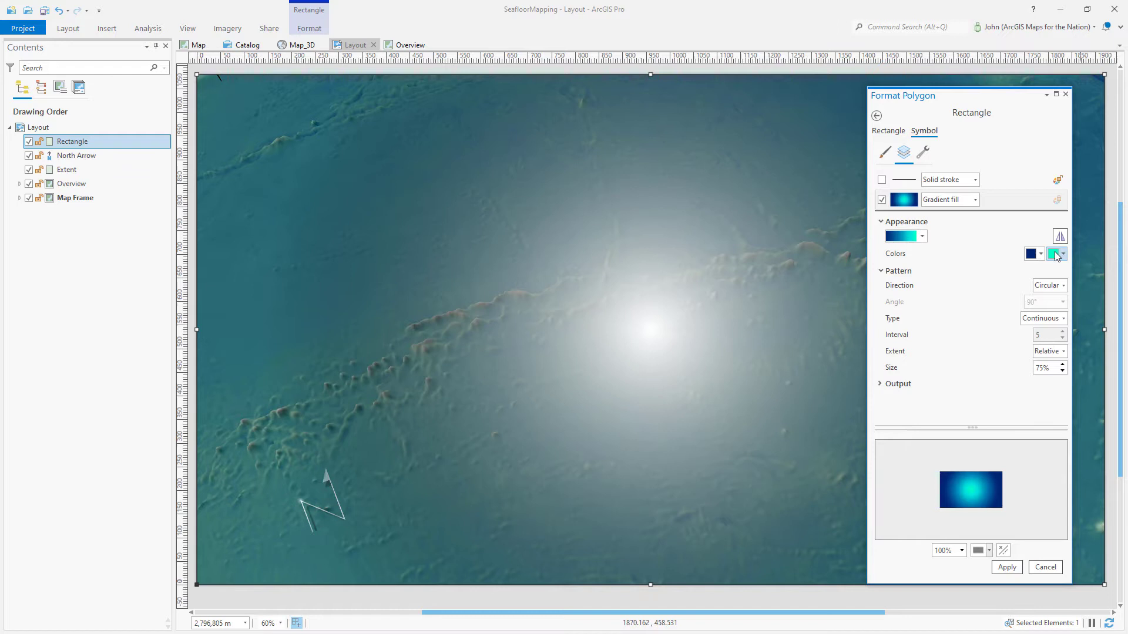
pyautogui.click(923, 237)
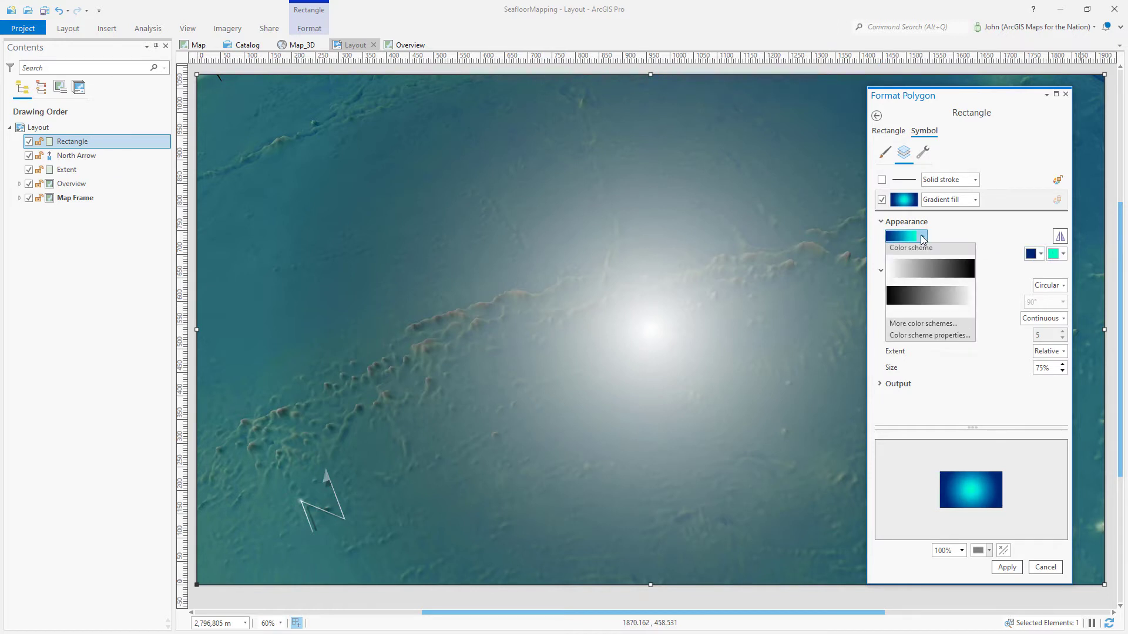
# - In the Color Scheme Editor, make the aqua end stop 100% transparent
pyautogui.click(921, 336)
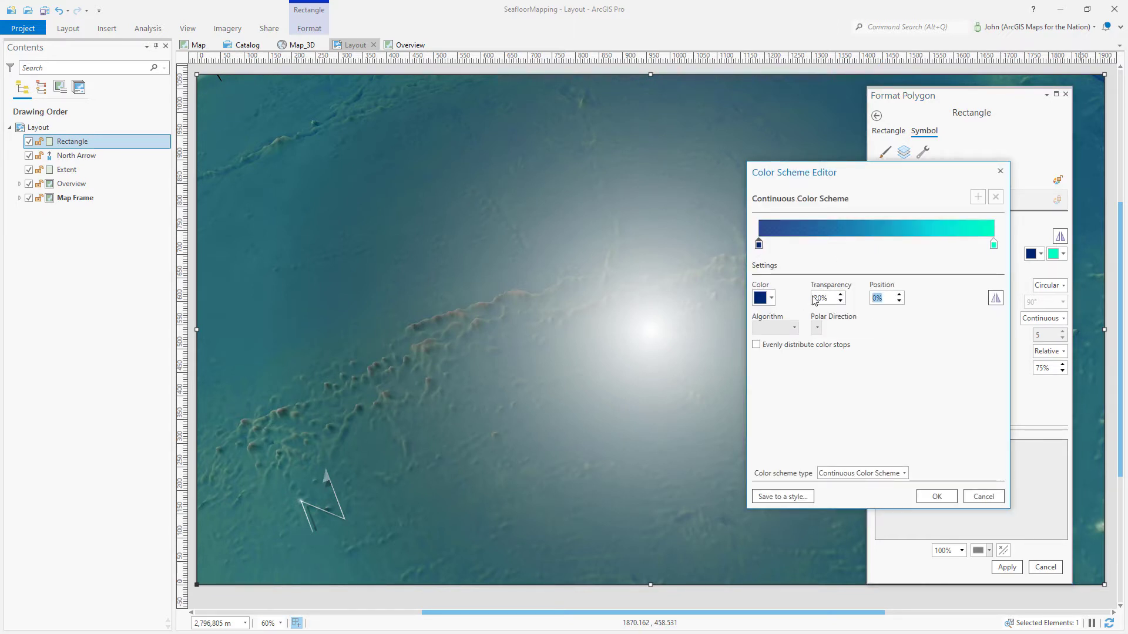
pyautogui.click(993, 245)
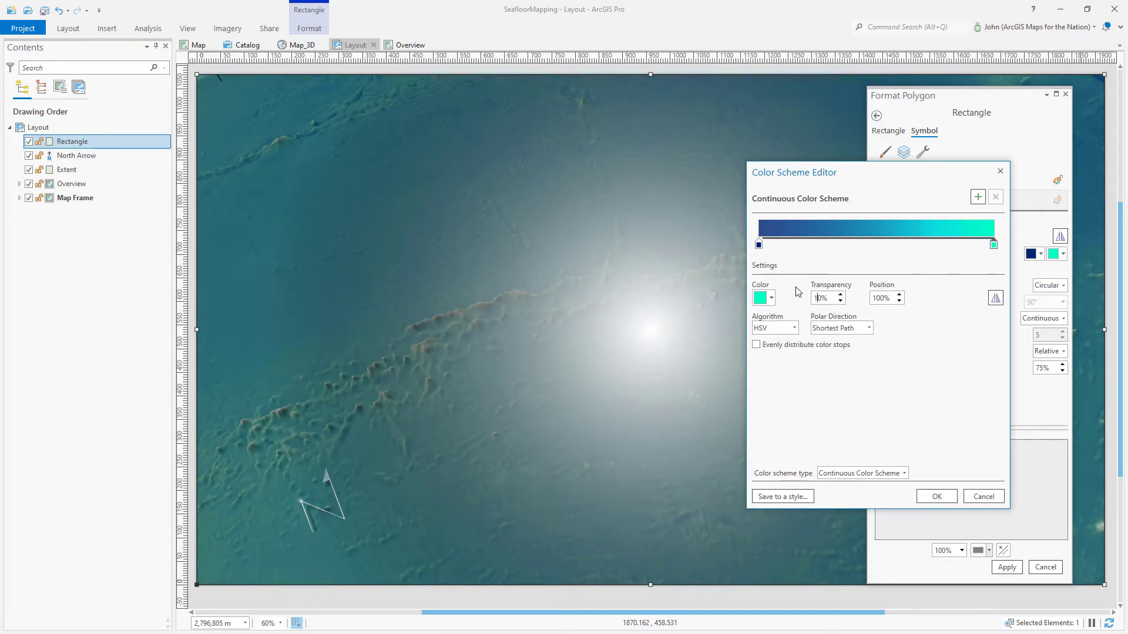
pyautogui.press('Tab')
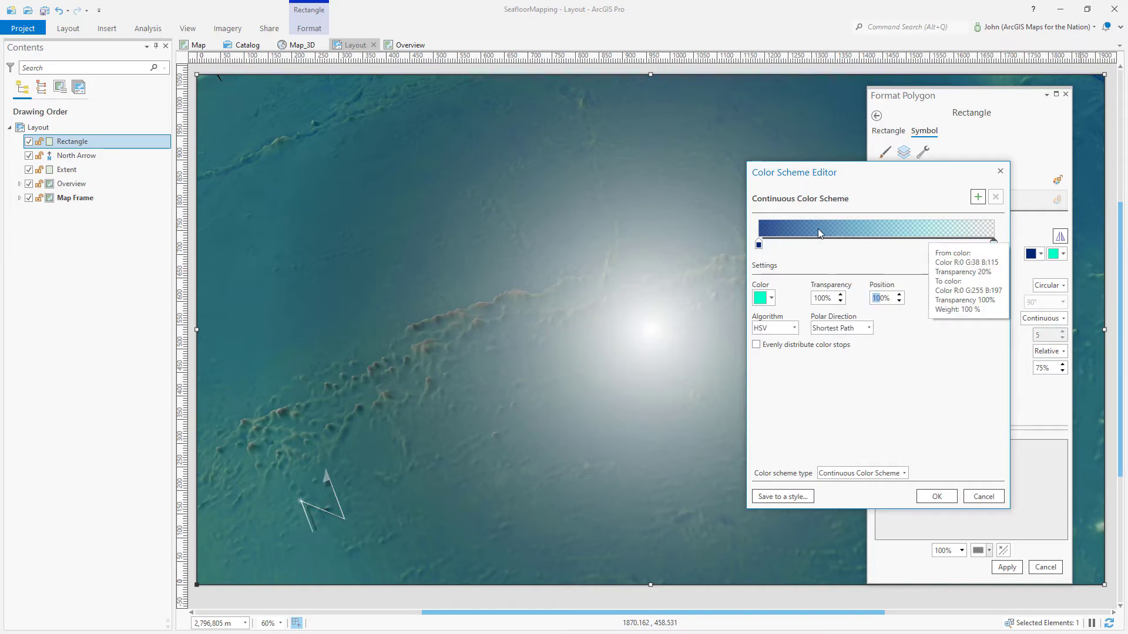
# - Add intermediate stops at about 26% (60% transparent) and 50% (80% transparent)
pyautogui.click(978, 198)
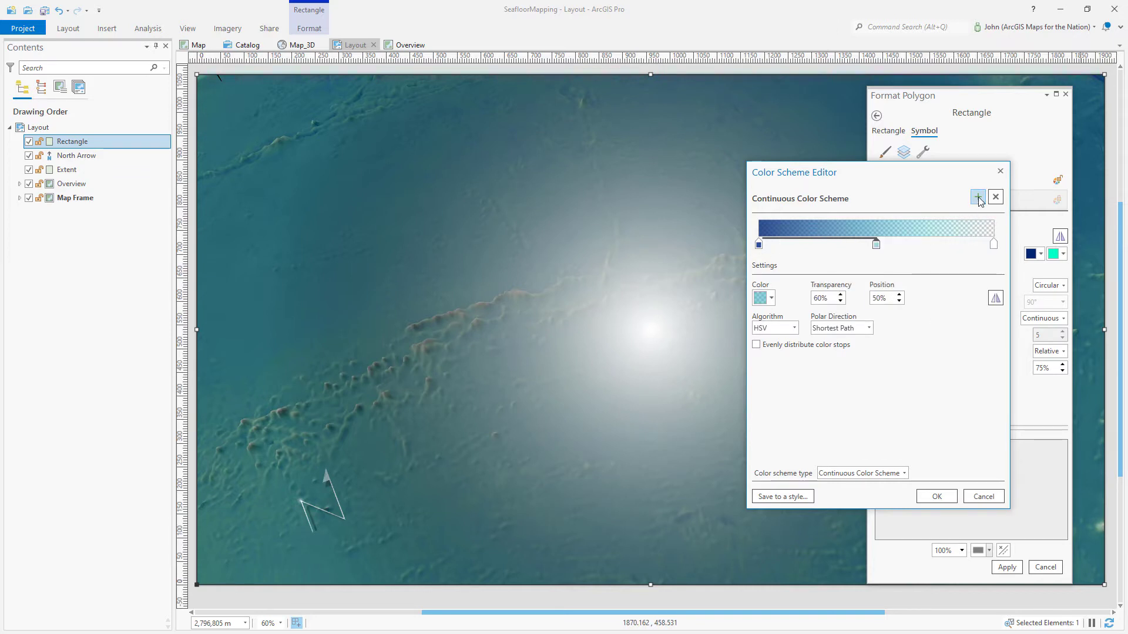
pyautogui.moveTo(877, 245); pyautogui.dragTo(818, 247)
pyautogui.click(993, 245)
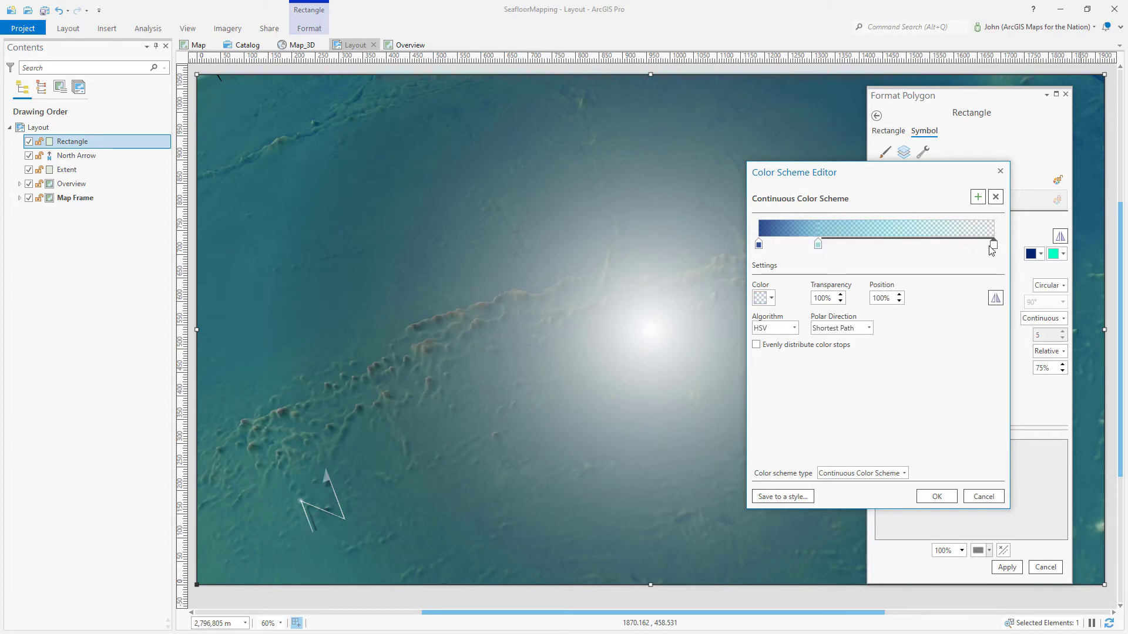
pyautogui.click(979, 198)
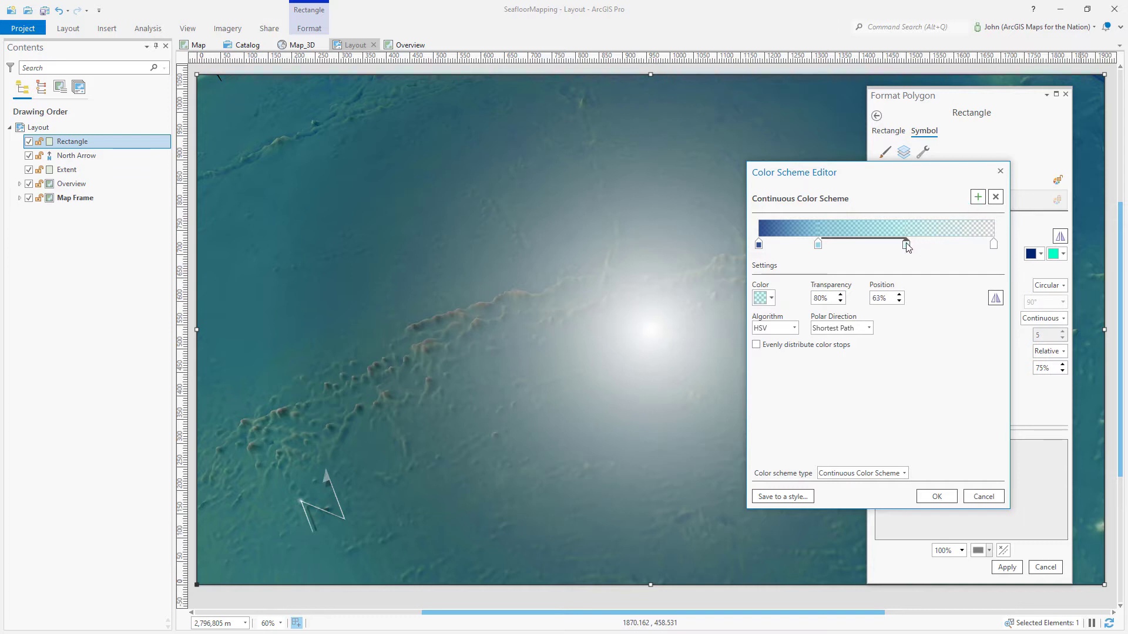
pyautogui.moveTo(907, 246); pyautogui.dragTo(876, 246)
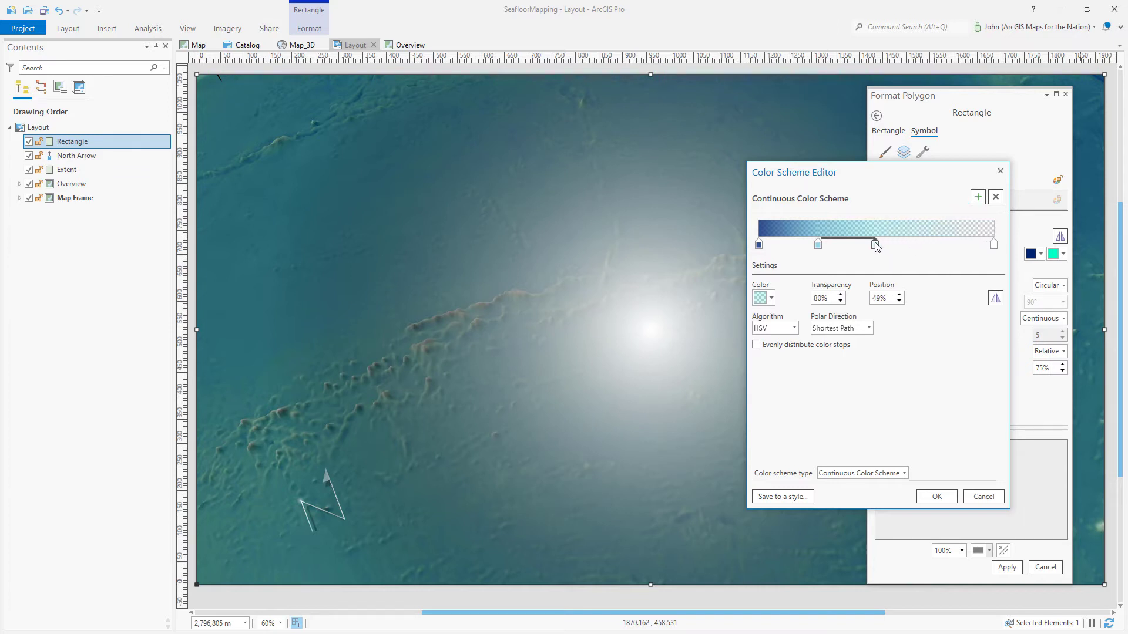
# - Apply the circular gradient at 100% size and close the Format Polygon pane
pyautogui.click(934, 497)
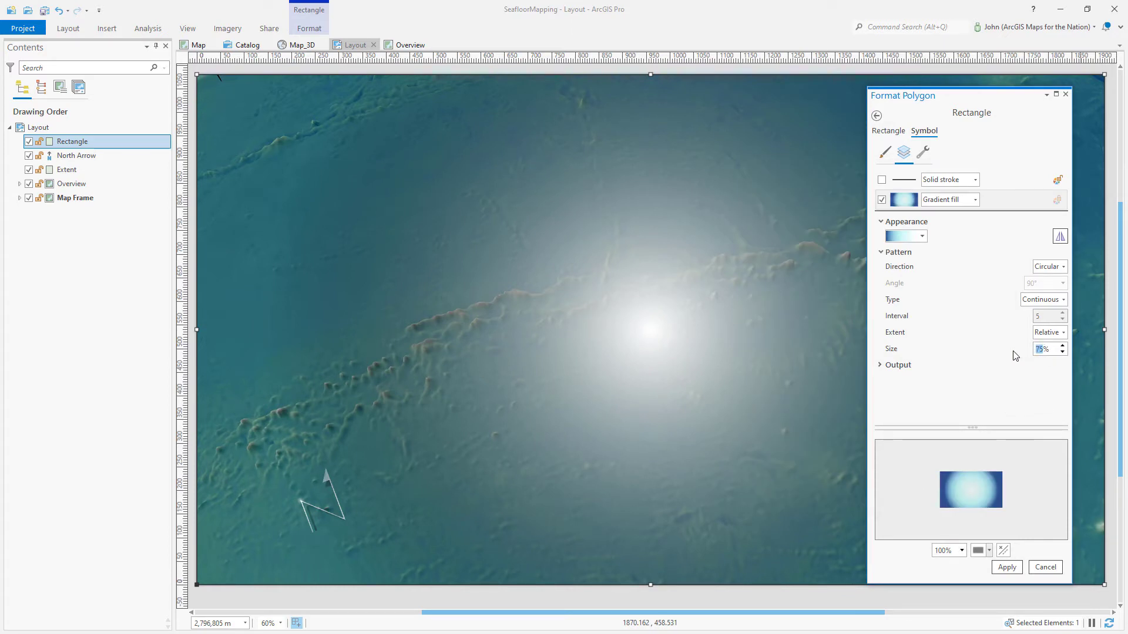
pyautogui.press('Tab')
pyautogui.click(1007, 566)
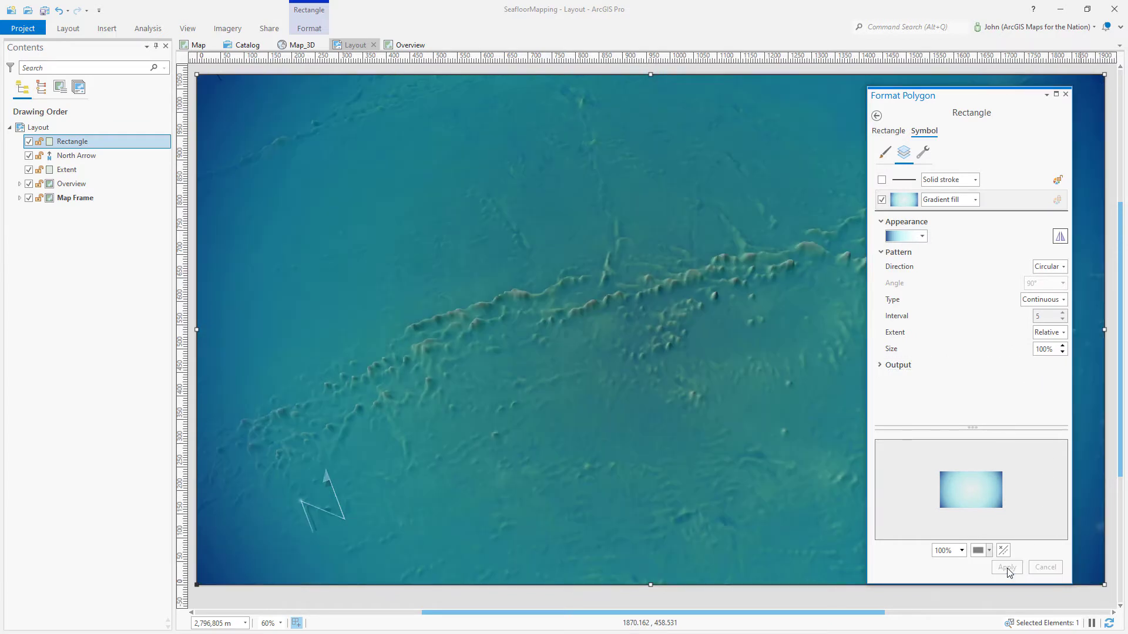
pyautogui.click(1066, 95)
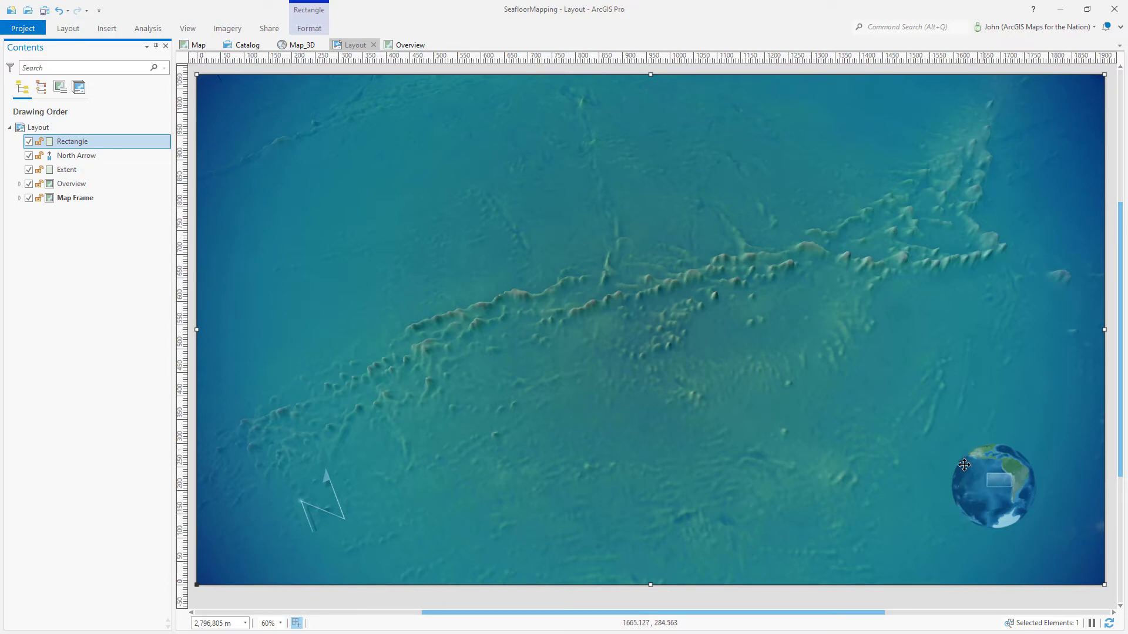
# - Move the Extent and Overview elements above Rectangle in the drawing order
pyautogui.click(96, 171)
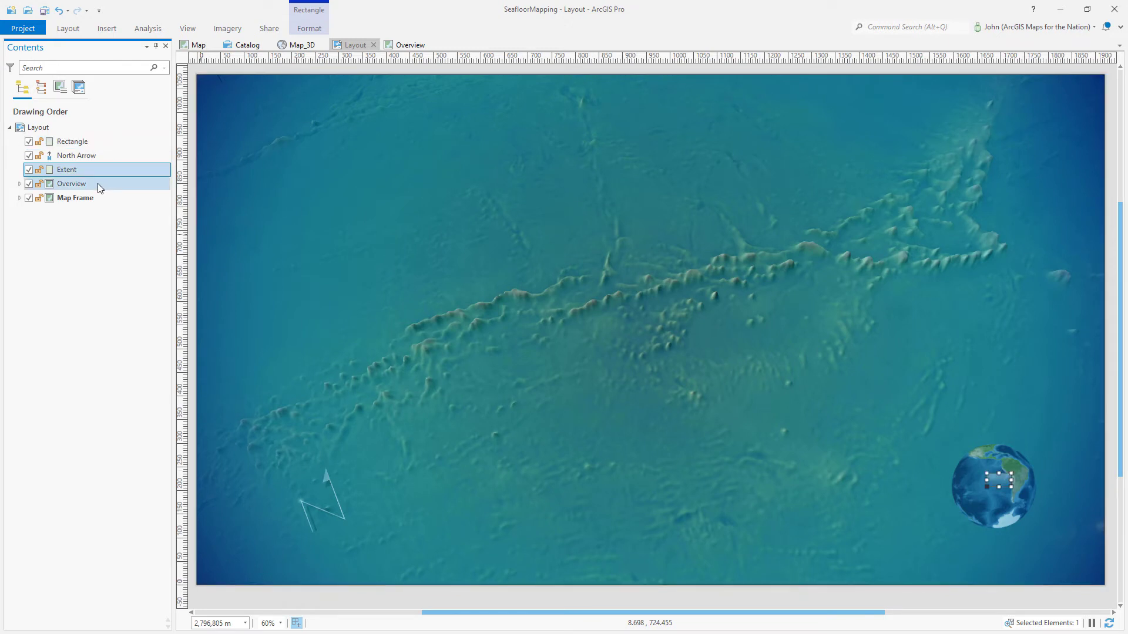
pyautogui.keyDown('ctrl'); pyautogui.click(97, 183); pyautogui.keyUp('ctrl')
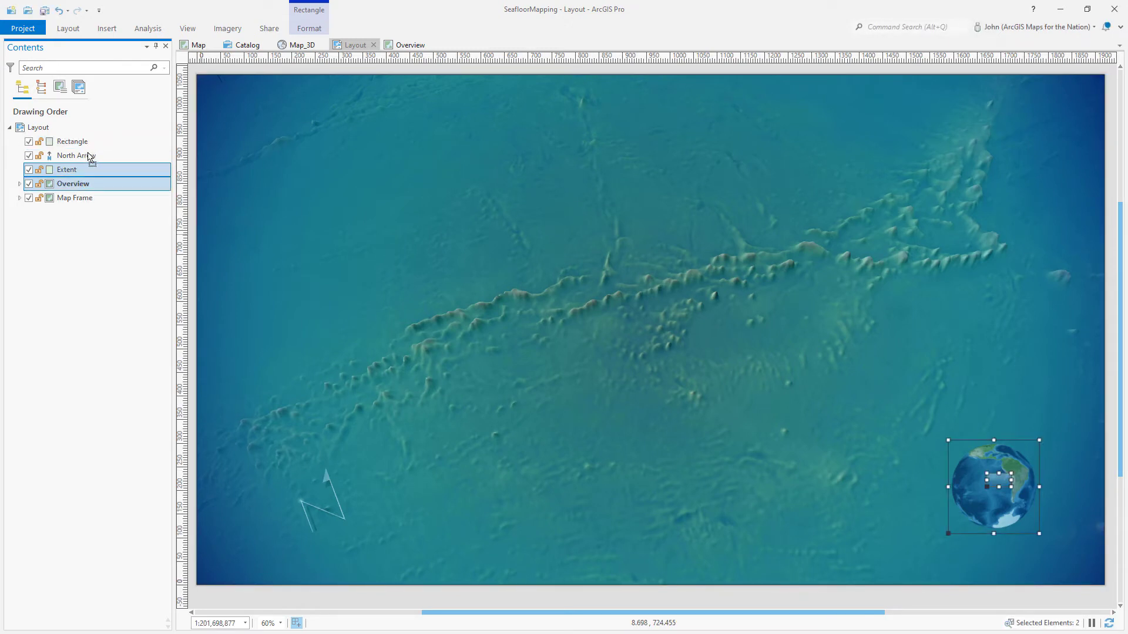
pyautogui.moveTo(89, 158); pyautogui.dragTo(84, 143)
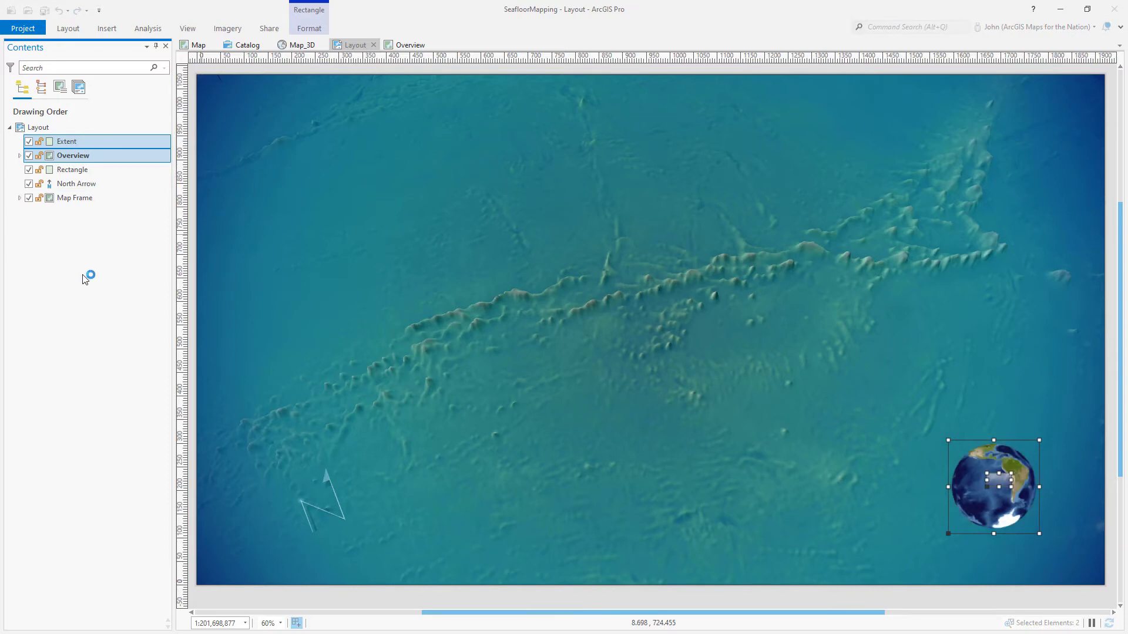
pyautogui.click(126, 315)
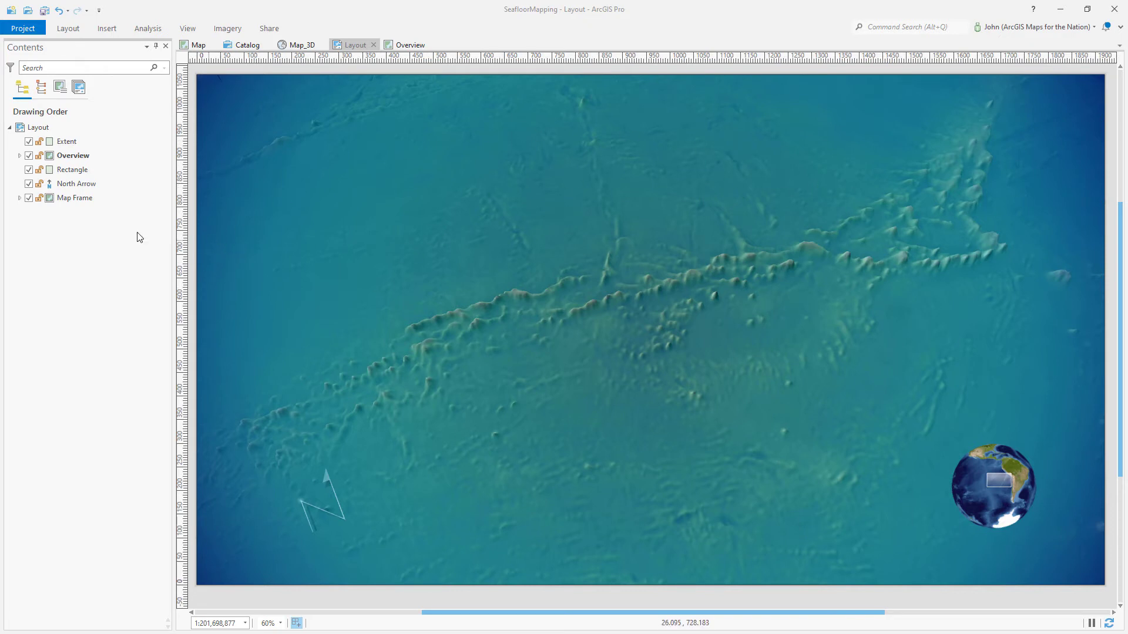
# - Draw a large circle near the upper left of the layout
pyautogui.click(108, 29)
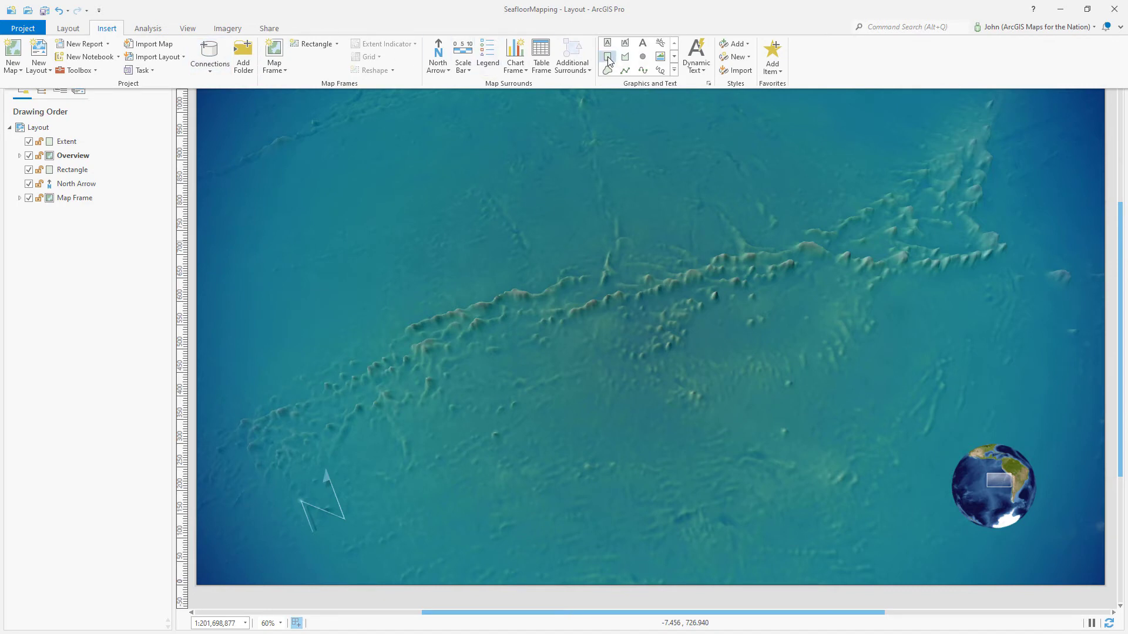
pyautogui.click(675, 57)
pyautogui.click(676, 60)
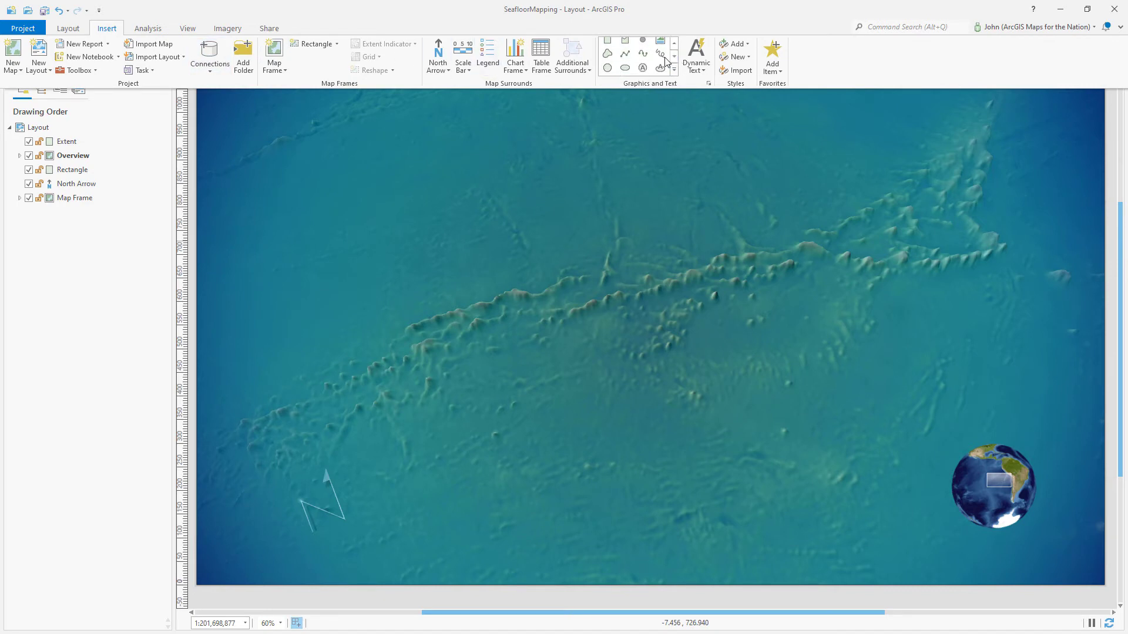
pyautogui.moveTo(330, 203); pyautogui.dragTo(632, 428)
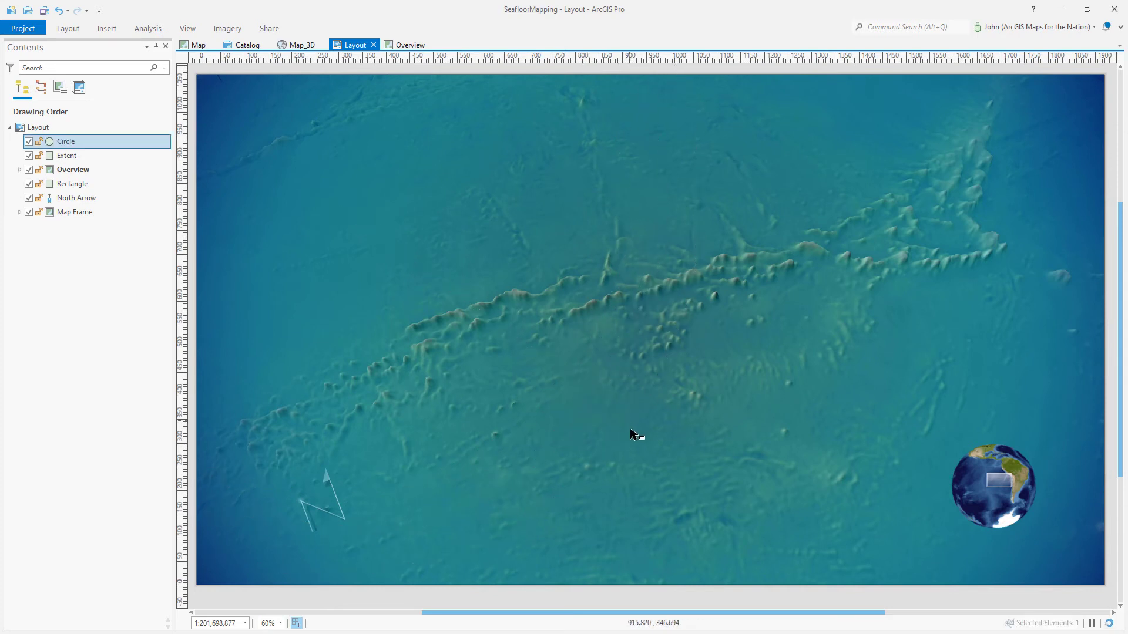
# - Remove the circle's outline and give it a circular, continuous gradient fill
pyautogui.doubleClick(133, 145)
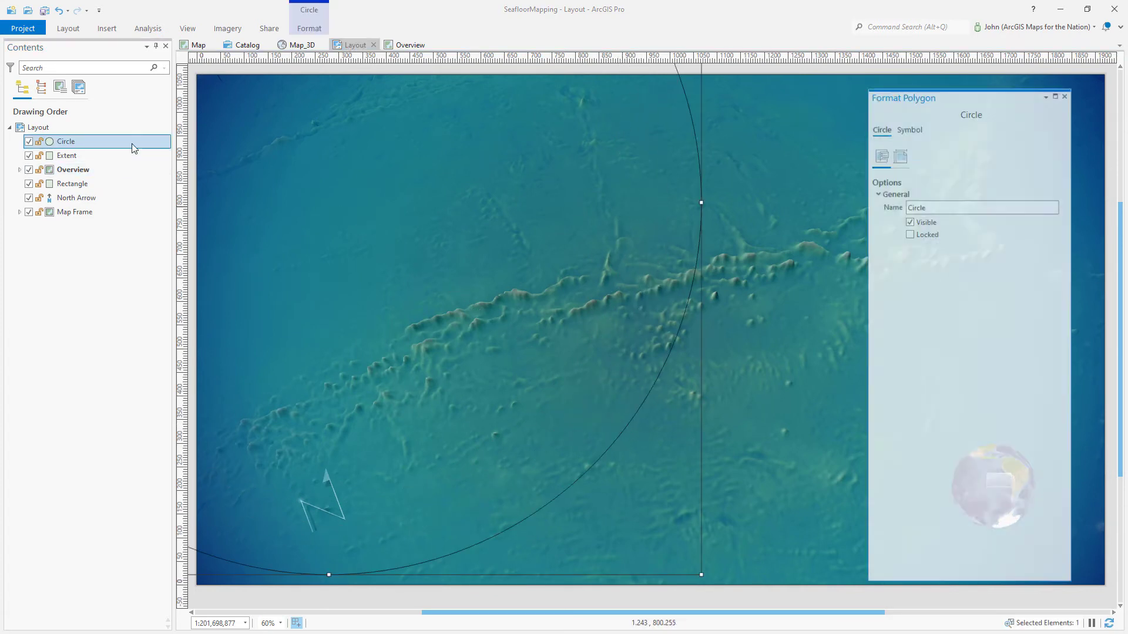
pyautogui.click(903, 133)
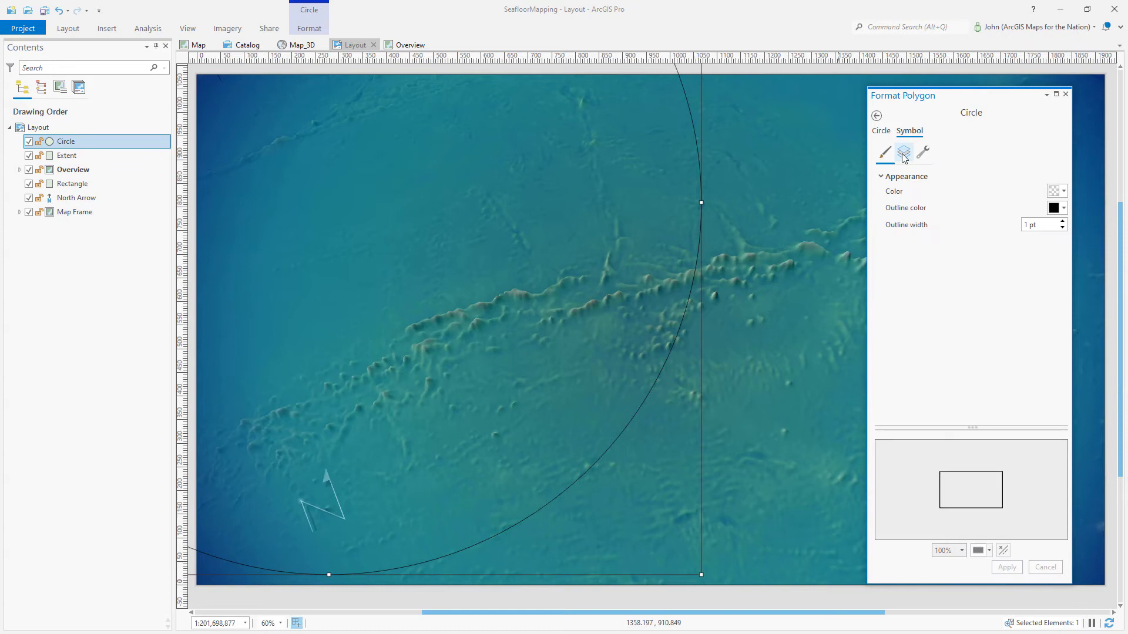
pyautogui.click(903, 152)
pyautogui.click(882, 180)
pyautogui.click(1014, 202)
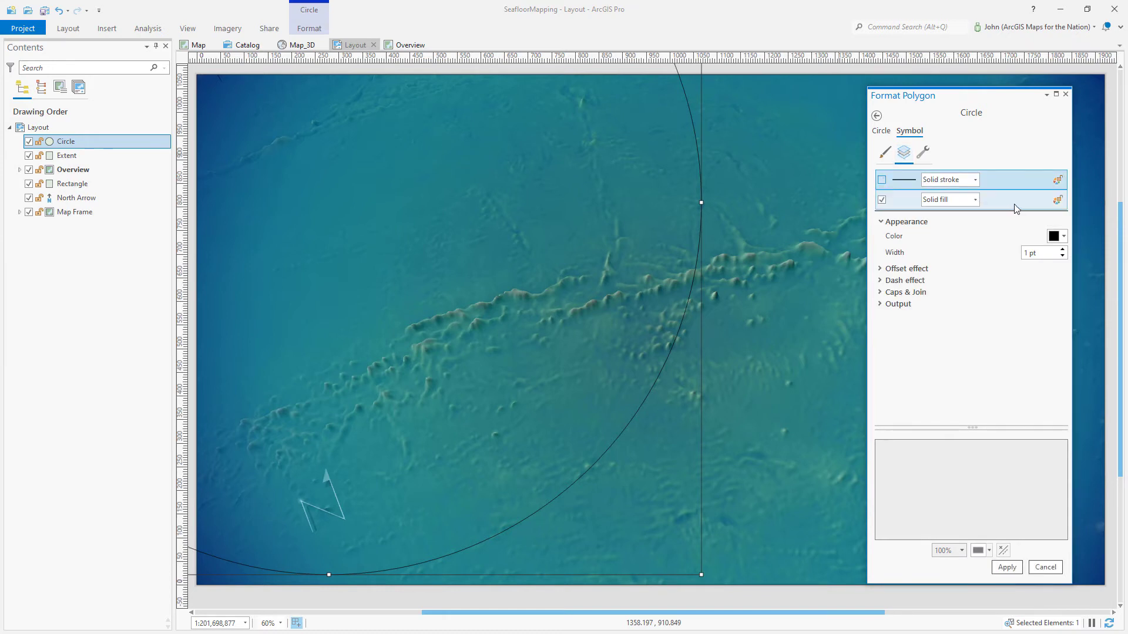
pyautogui.click(974, 201)
pyautogui.press('Escape')
pyautogui.click(1048, 286)
pyautogui.click(1047, 312)
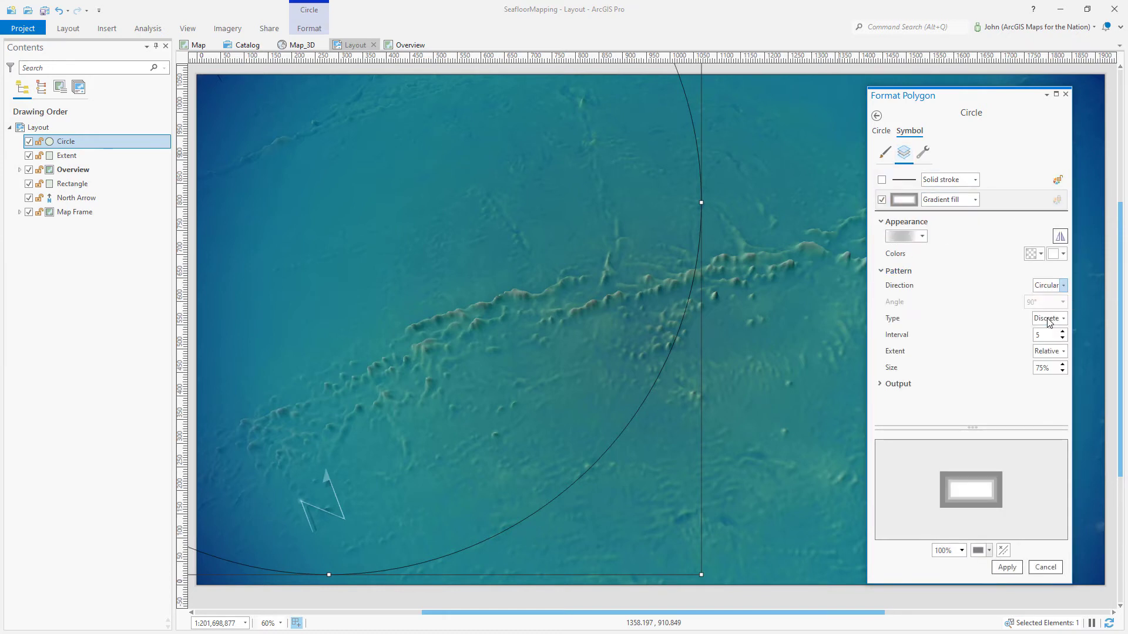
pyautogui.click(1049, 318)
pyautogui.click(1050, 345)
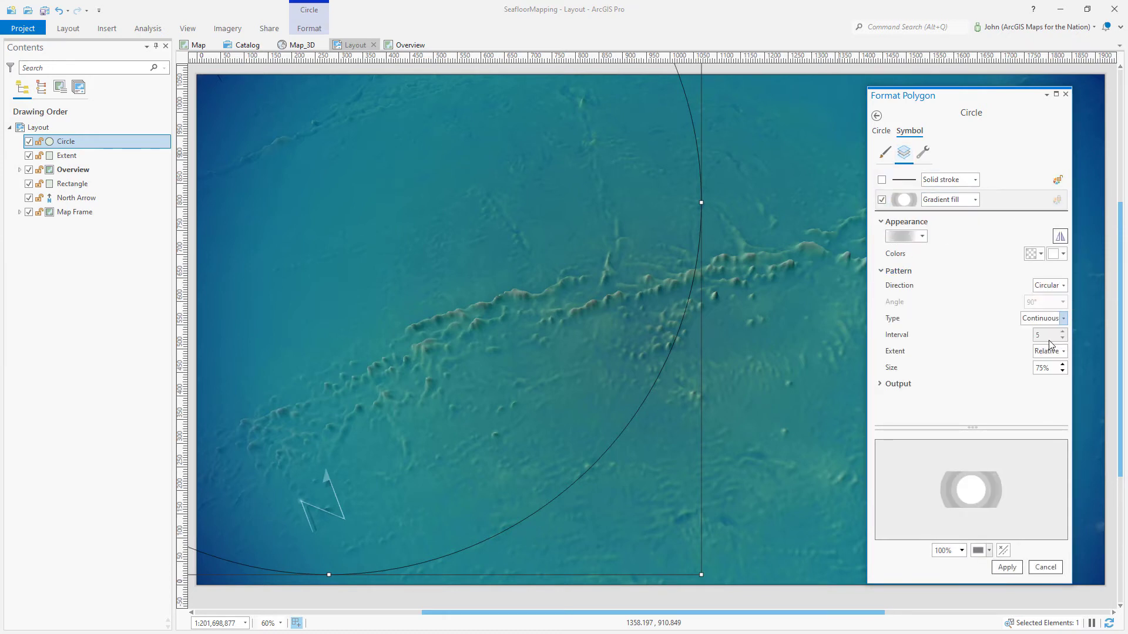
# - Set the circle's gradient colour to white and its size to 65%
pyautogui.click(1058, 254)
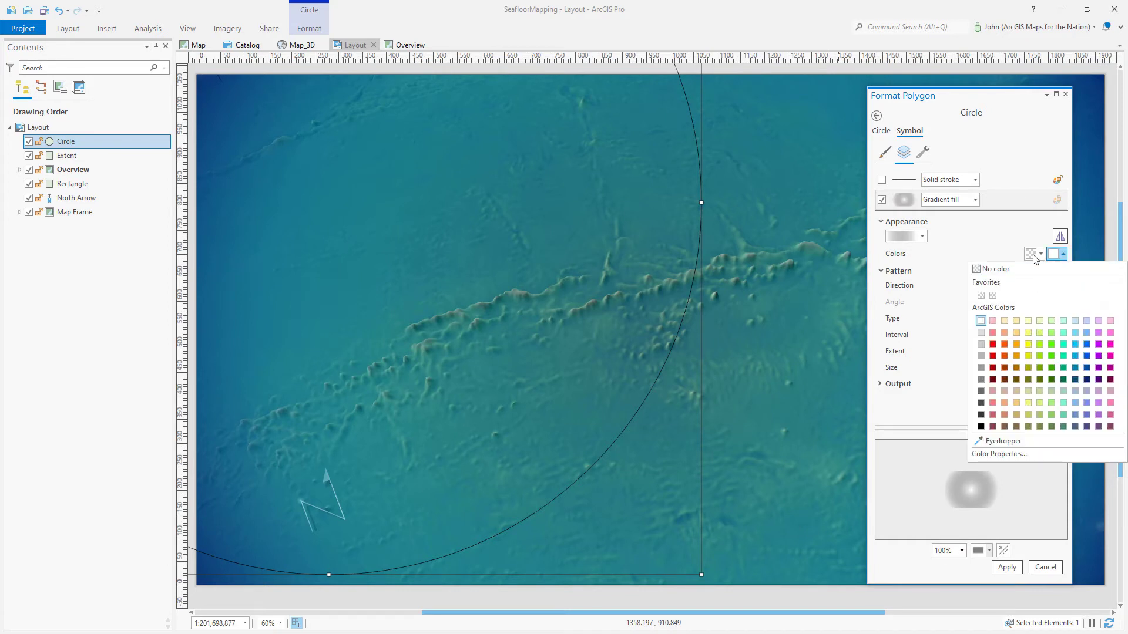
pyautogui.click(1034, 256)
pyautogui.click(984, 322)
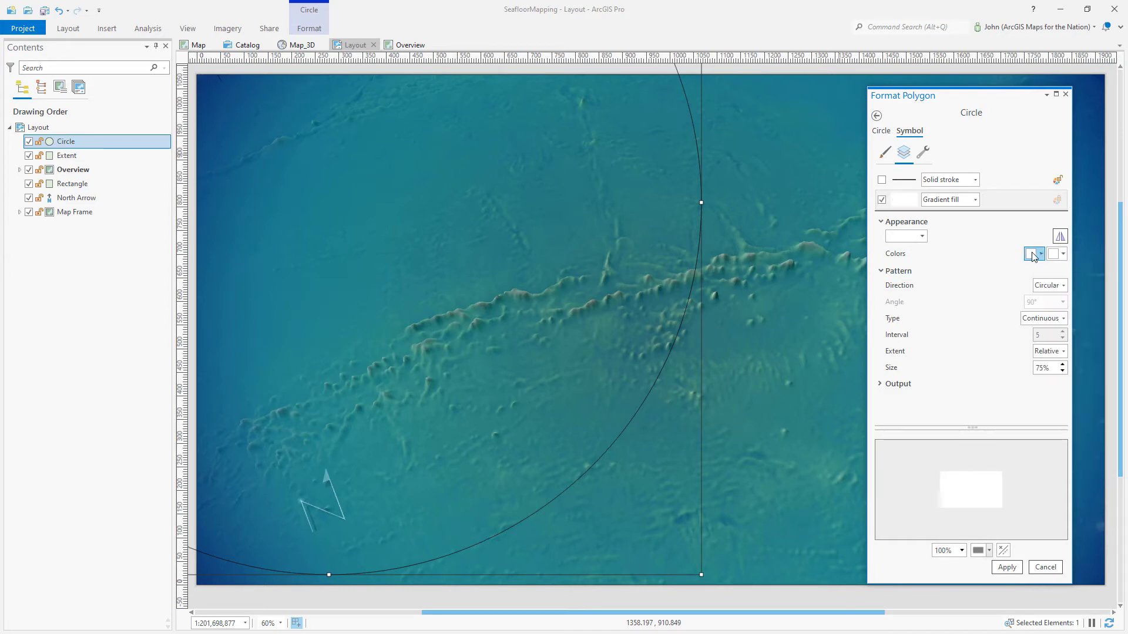
pyautogui.click(1034, 253)
pyautogui.click(999, 454)
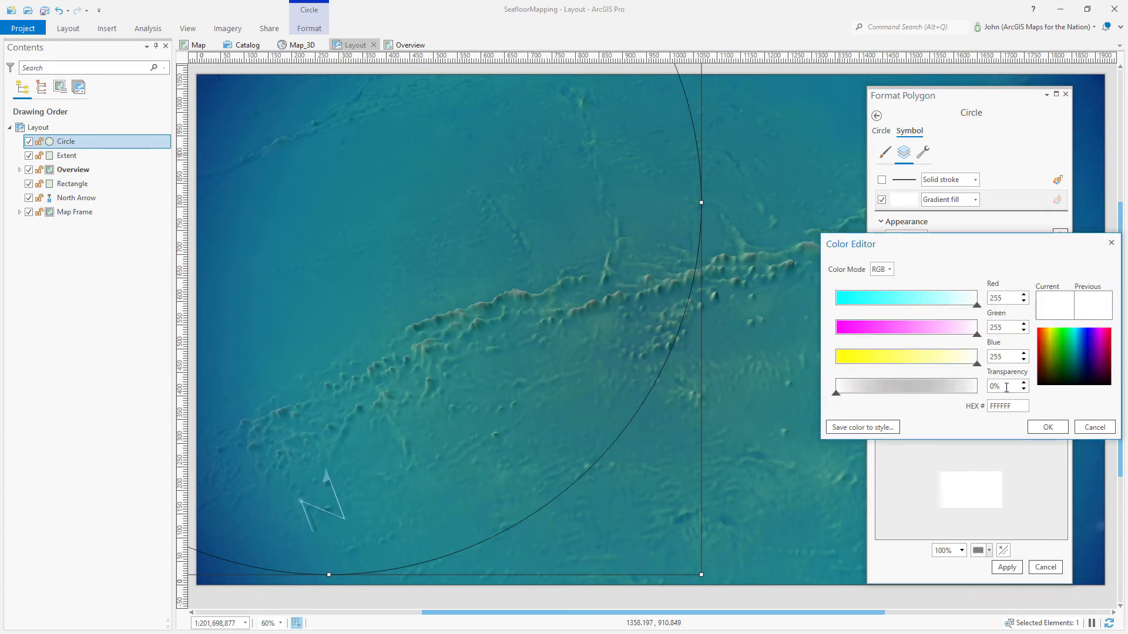
pyautogui.click(1047, 427)
pyautogui.click(1008, 568)
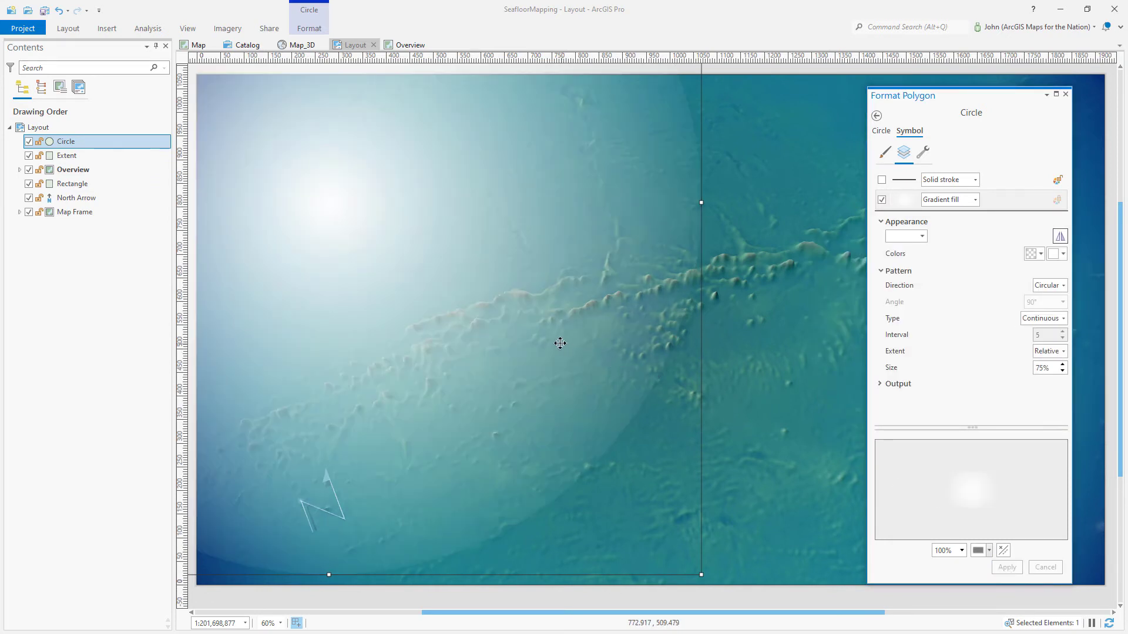
pyautogui.moveTo(1041, 369); pyautogui.dragTo(1030, 376)
pyautogui.write('6')
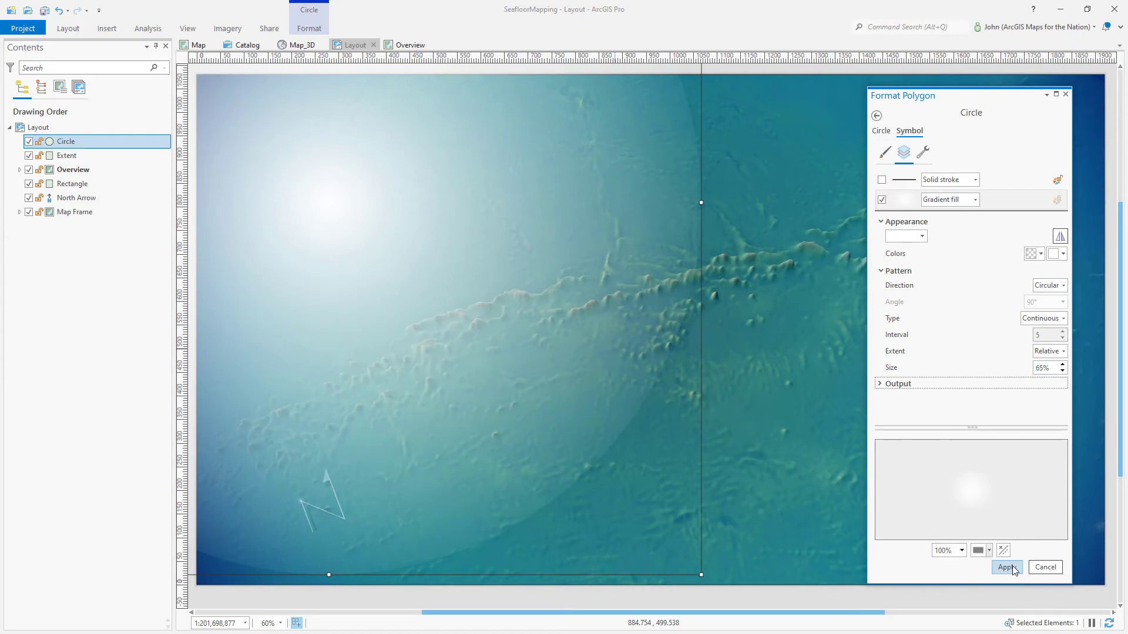
pyautogui.click(1006, 568)
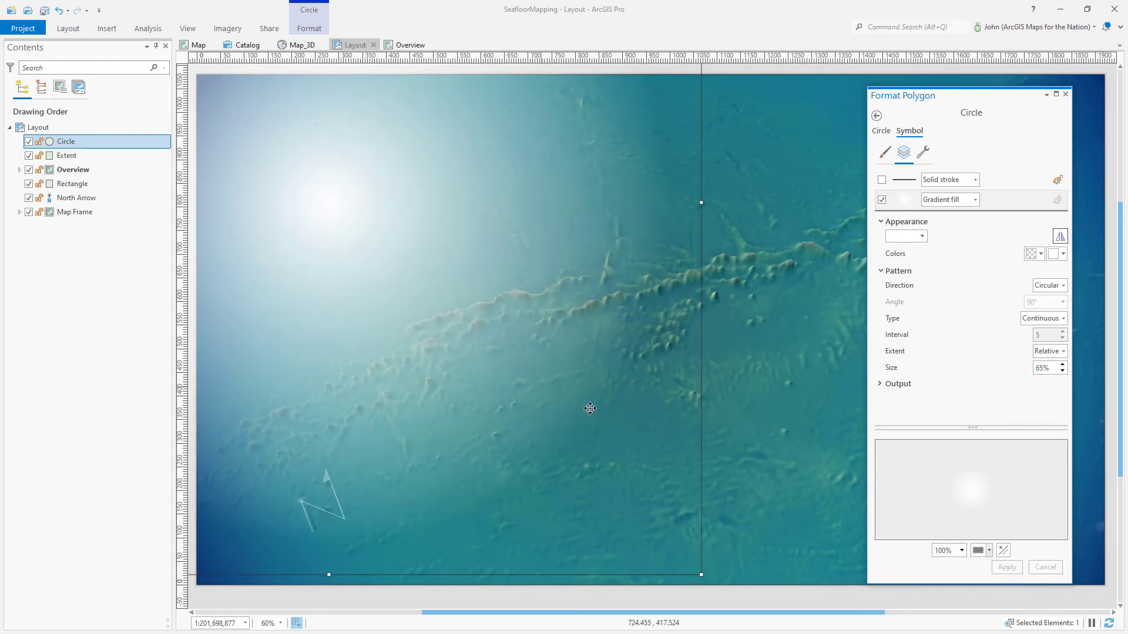
# - Add gradient stops at 45% (74% transparent) and 68% (50% transparent) to the white glow
pyautogui.click(922, 237)
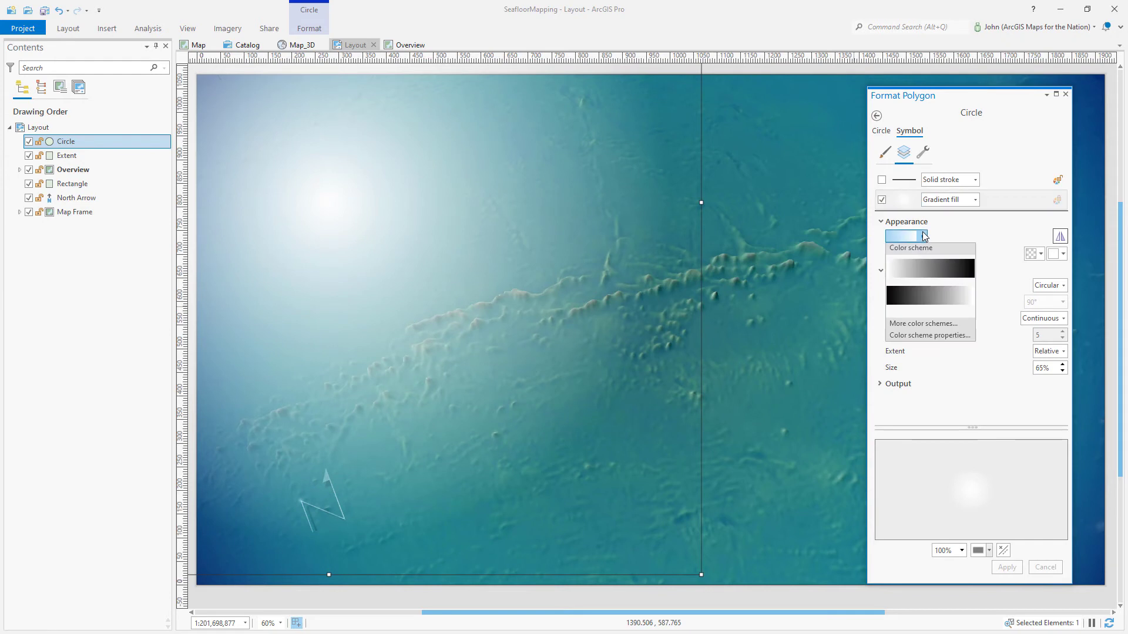
pyautogui.click(930, 335)
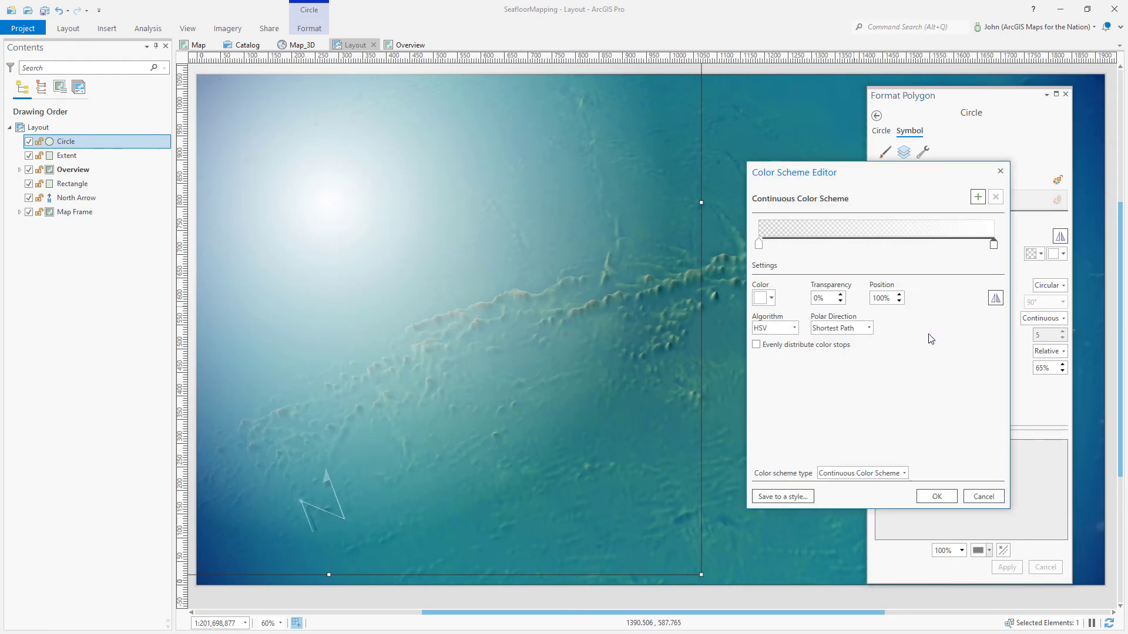
pyautogui.click(758, 244)
pyautogui.click(993, 244)
pyautogui.click(978, 197)
pyautogui.moveTo(879, 246); pyautogui.dragTo(921, 247)
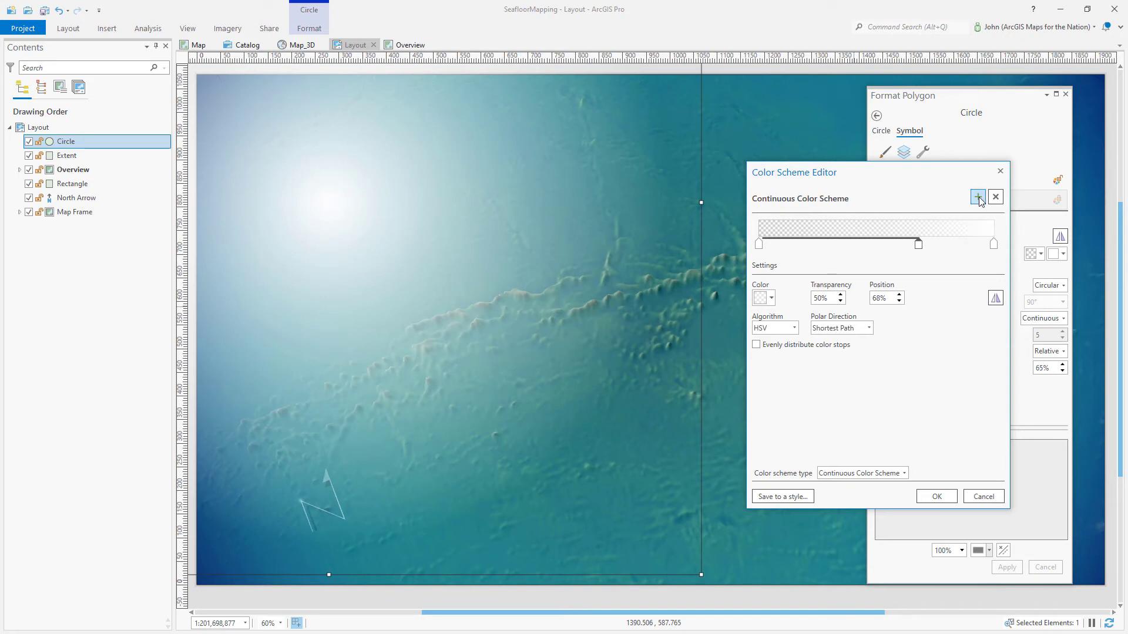
pyautogui.click(978, 198)
pyautogui.moveTo(840, 247); pyautogui.dragTo(865, 247)
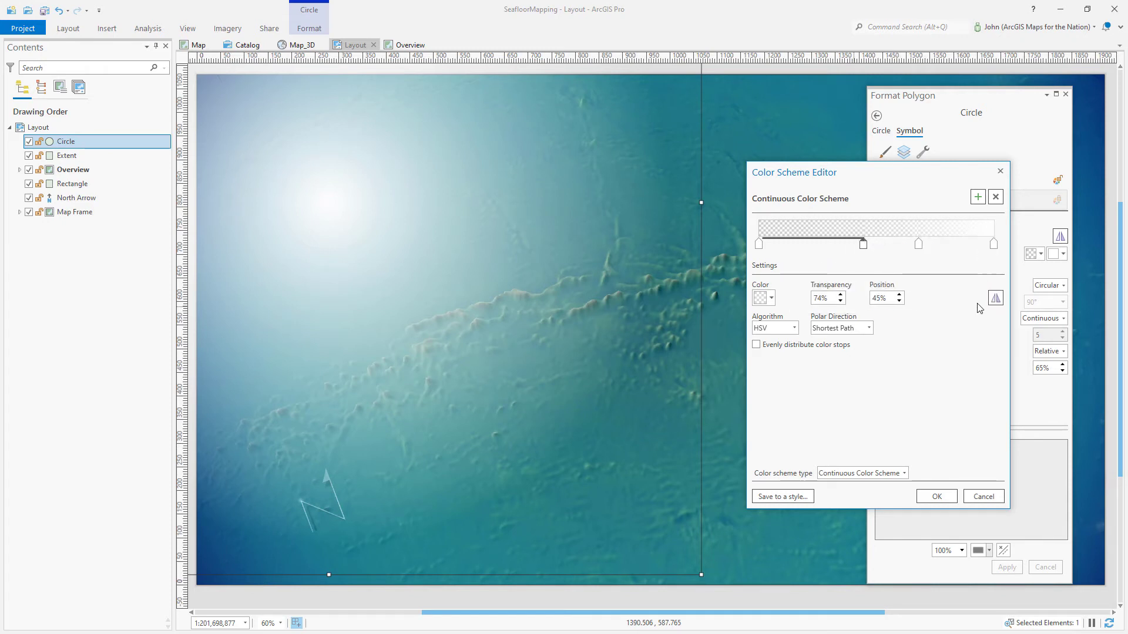
pyautogui.click(938, 496)
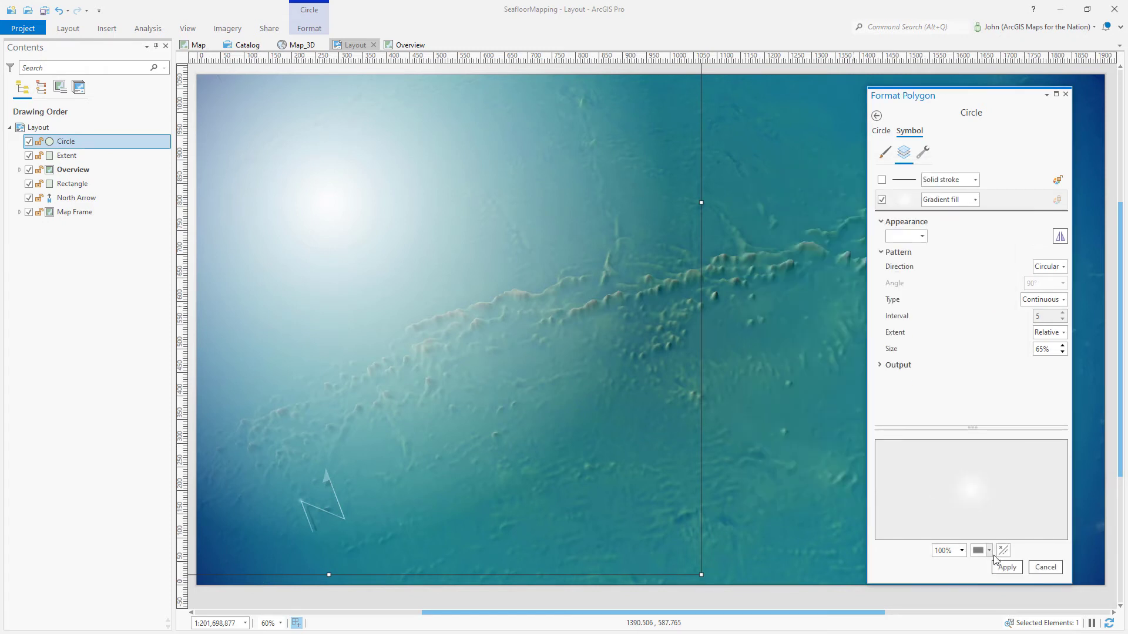
pyautogui.click(1006, 568)
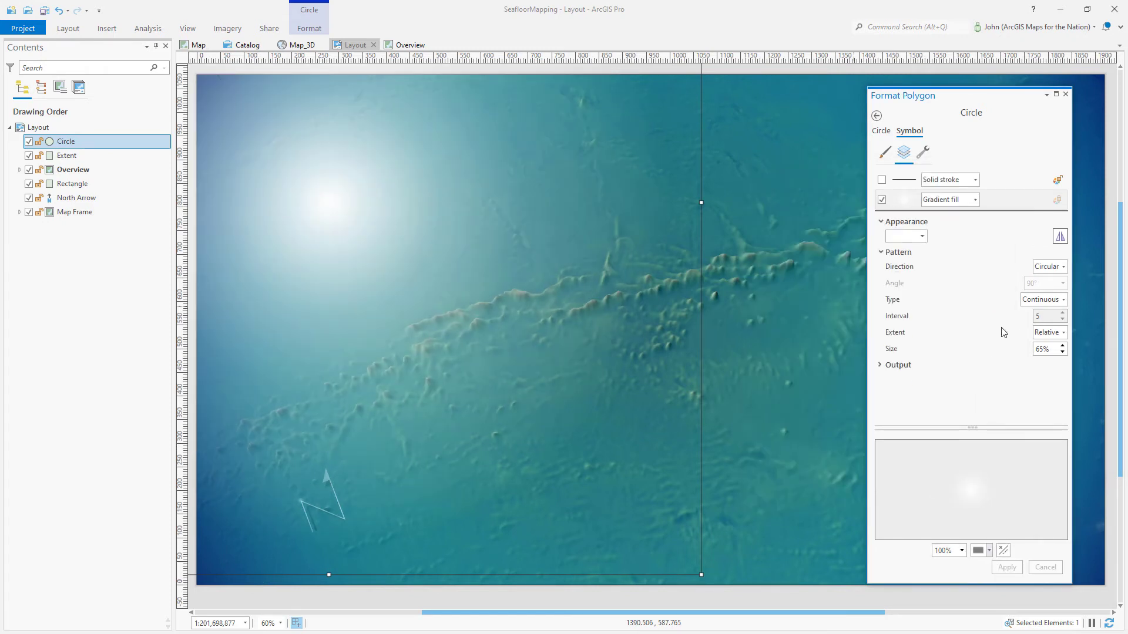
# - Shrink the white glow circle and nudge it into the layout's upper-left corner
pyautogui.click(1066, 94)
pyautogui.moveTo(709, 575); pyautogui.dragTo(589, 439)
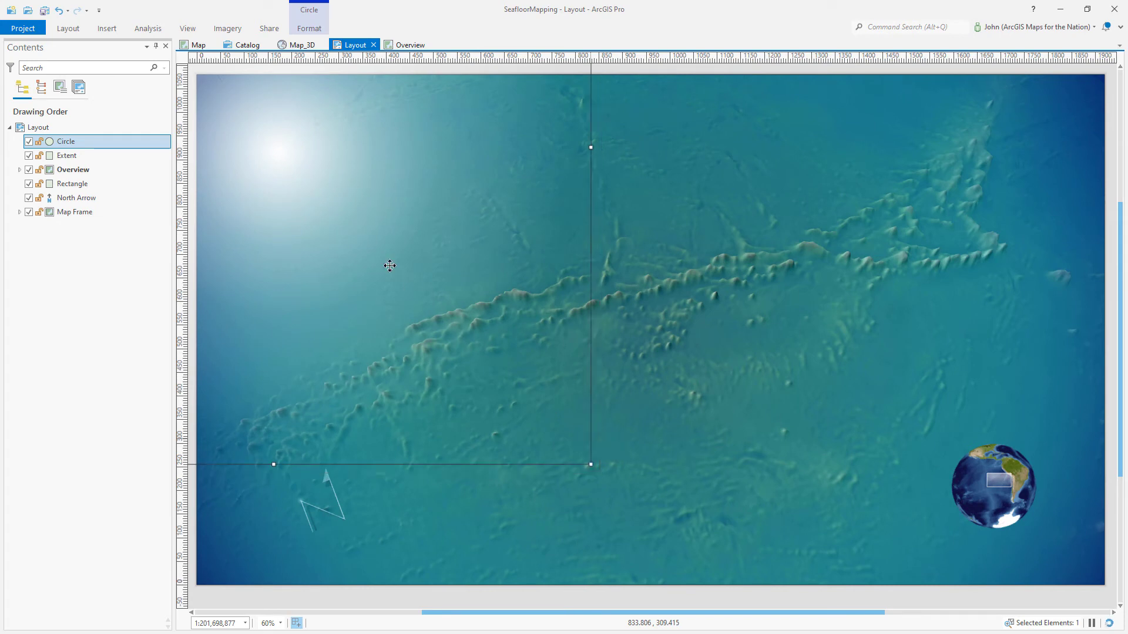
pyautogui.moveTo(292, 156); pyautogui.dragTo(308, 164)
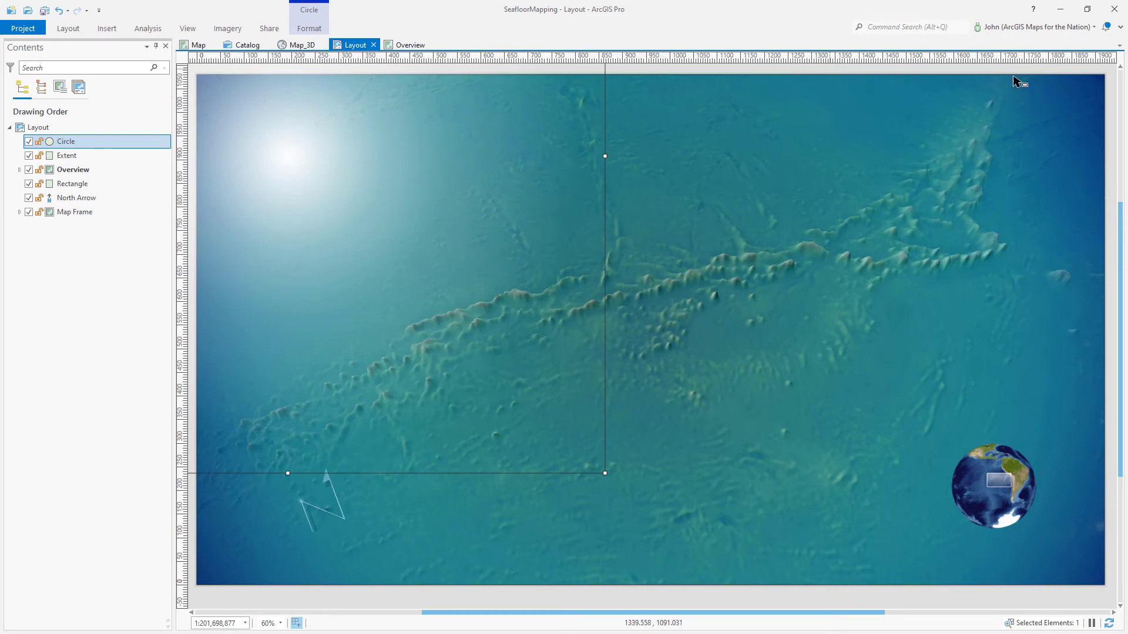
pyautogui.click(1114, 94)
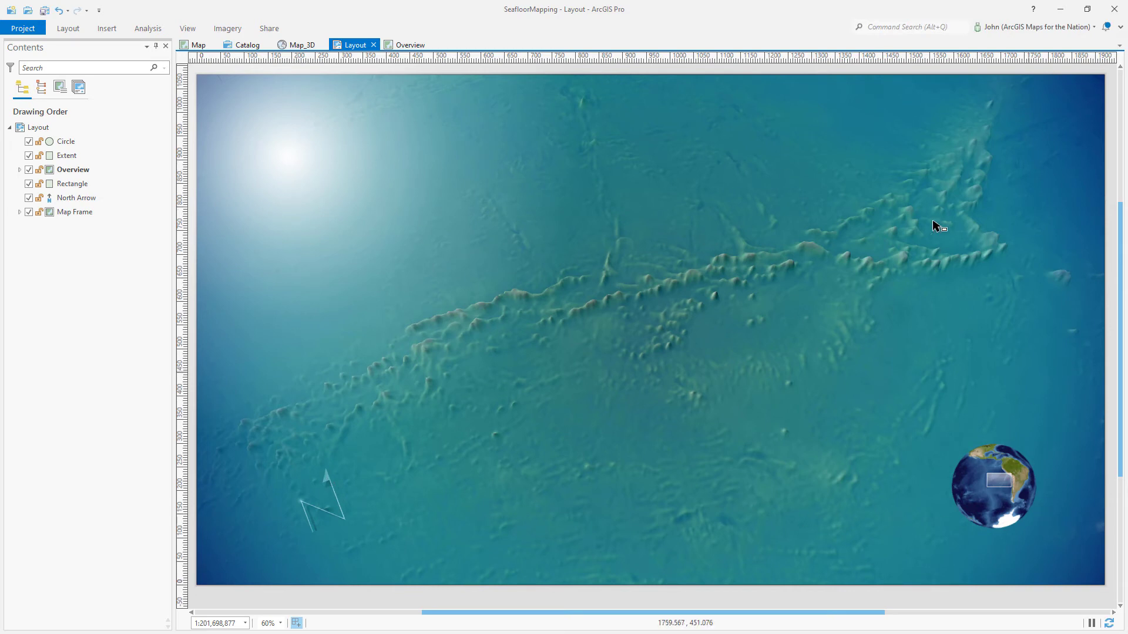
pyautogui.click(479, 280)
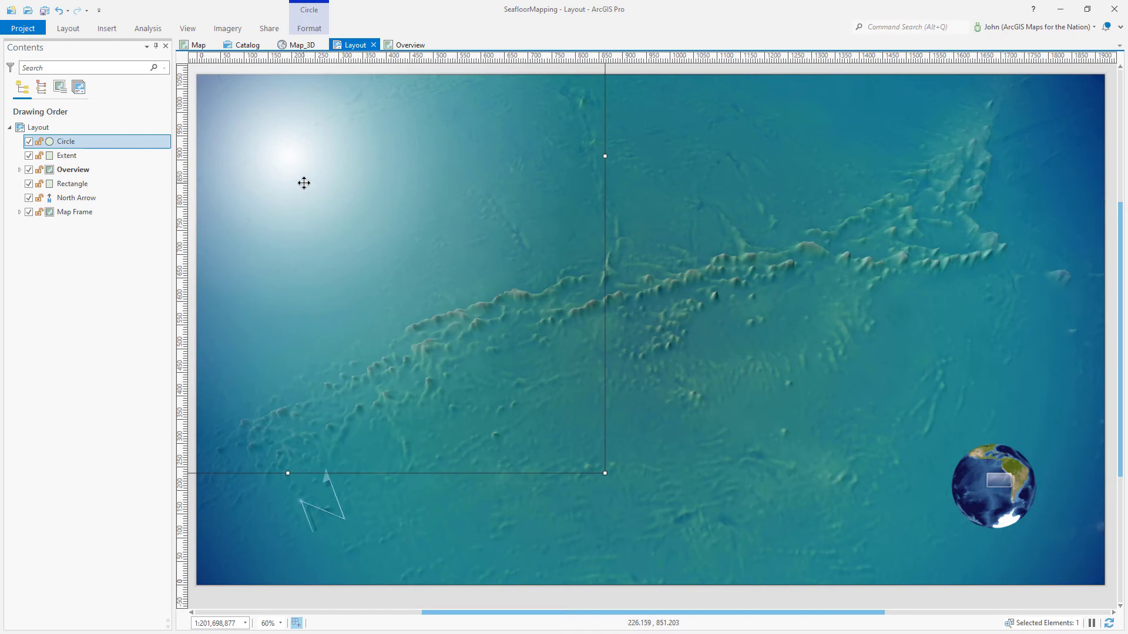
# - Duplicate the glow as Circle 1, shrink it to globe size, and place it on the overview globe
pyautogui.hotkey('ctrl', 'd')
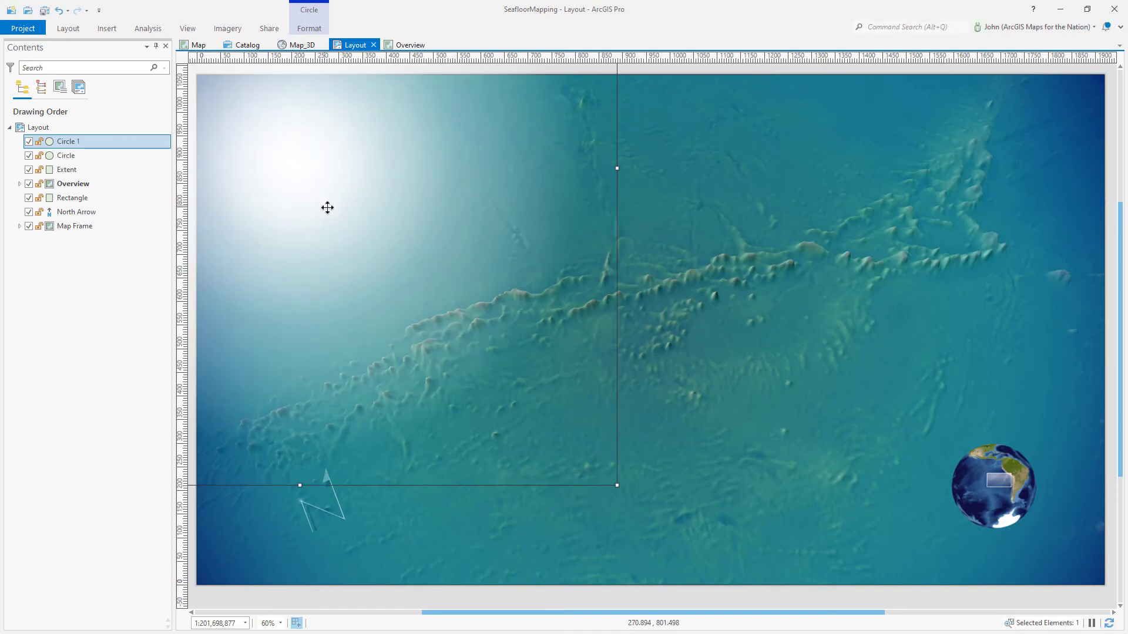
pyautogui.moveTo(321, 185); pyautogui.dragTo(835, 462)
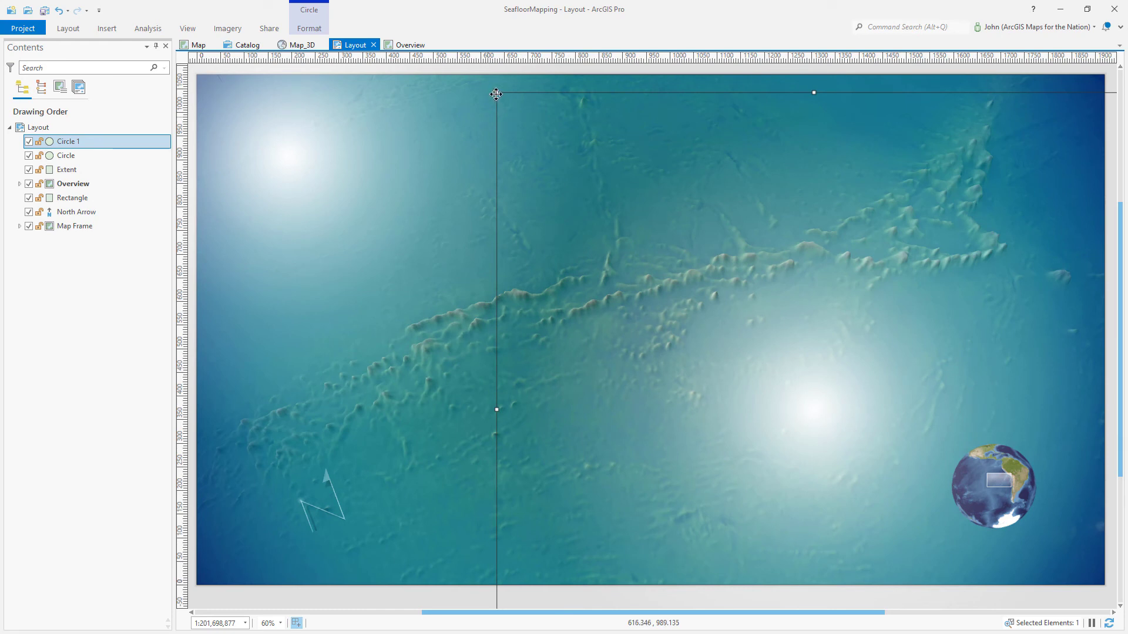
pyautogui.moveTo(496, 94); pyautogui.dragTo(924, 406)
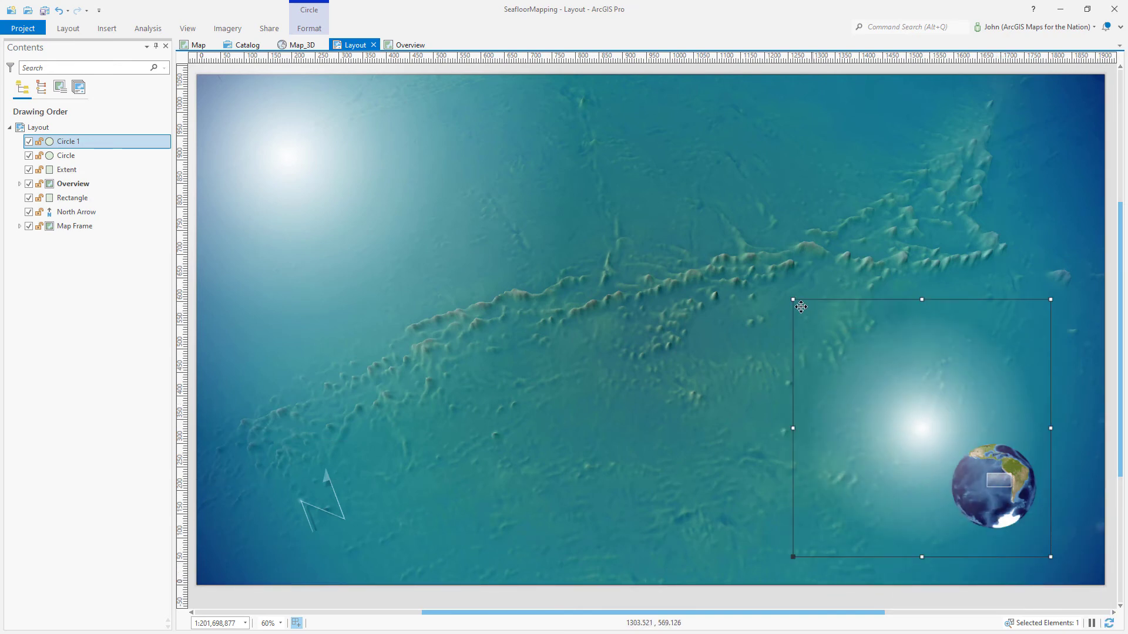
pyautogui.moveTo(793, 300); pyautogui.dragTo(984, 494)
pyautogui.moveTo(1025, 532); pyautogui.dragTo(980, 488)
pyautogui.press('Escape')
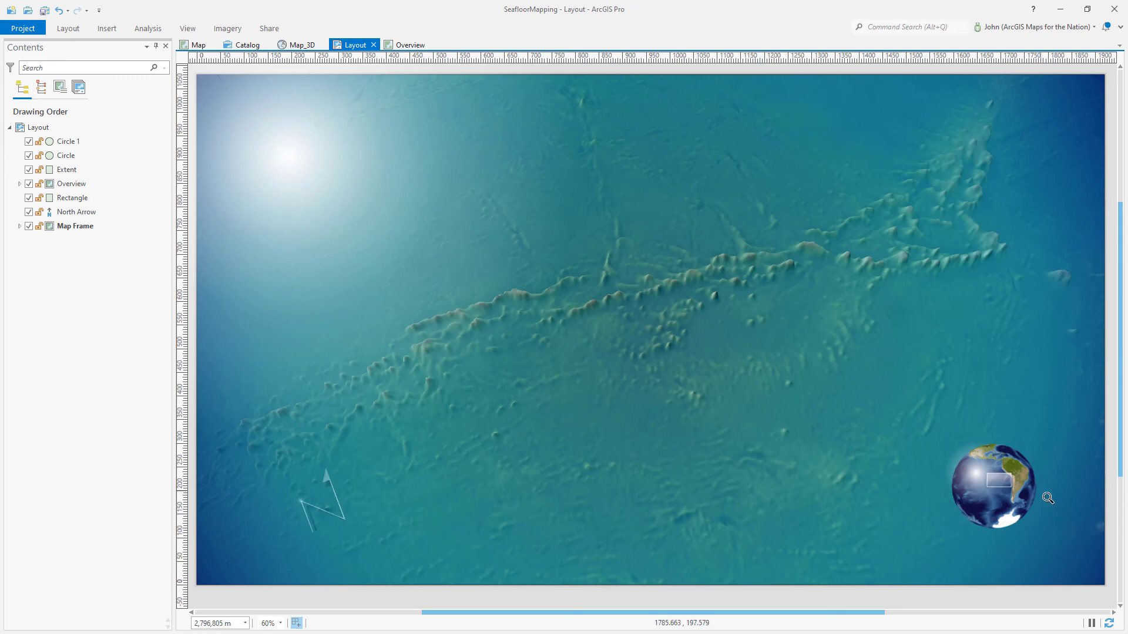
# - Duplicate the globe highlight as Circle 2 at the lower right, drawn beneath Overview
pyautogui.scroll(5, 1048, 498)
pyautogui.moveTo(852, 468); pyautogui.dragTo(639, 395)
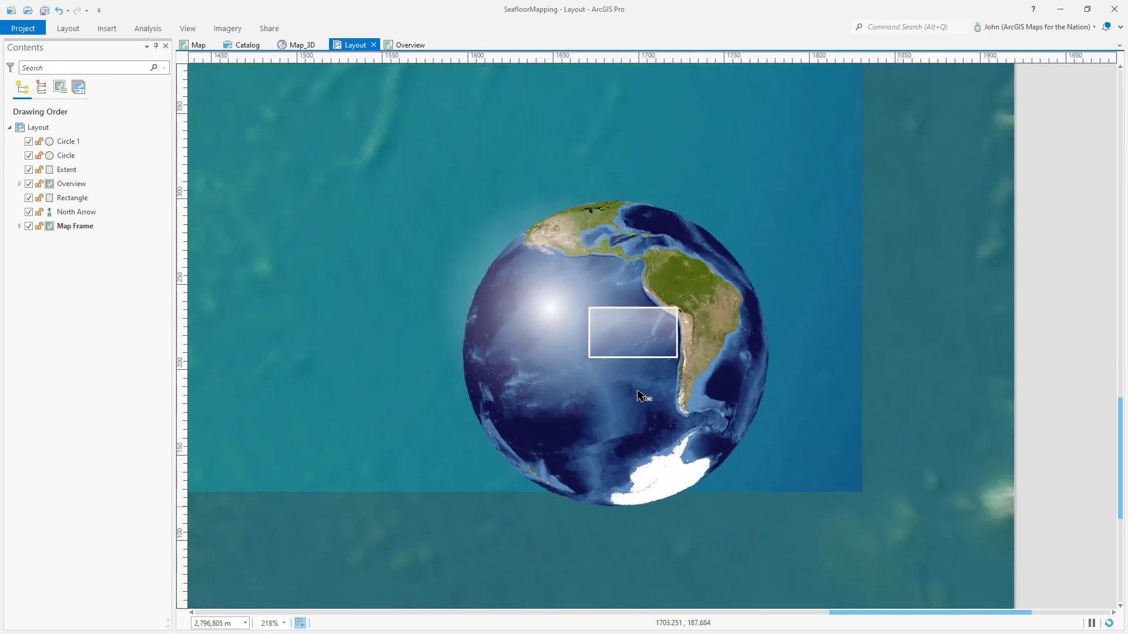
pyautogui.moveTo(474, 253); pyautogui.dragTo(442, 171)
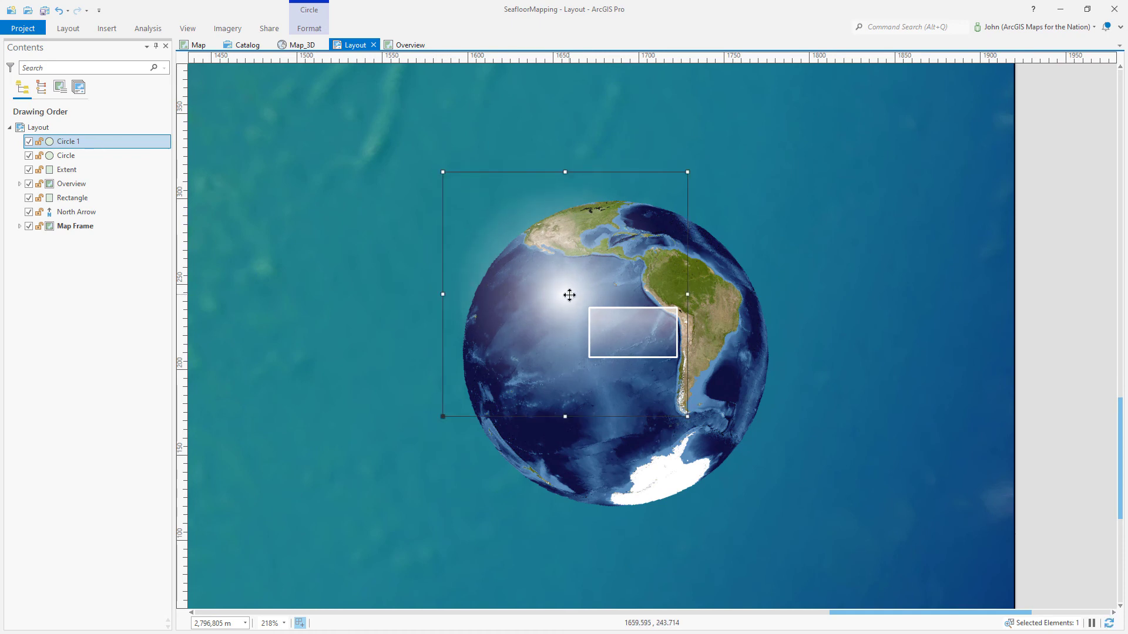
pyautogui.hotkey('ctrl', 'd')
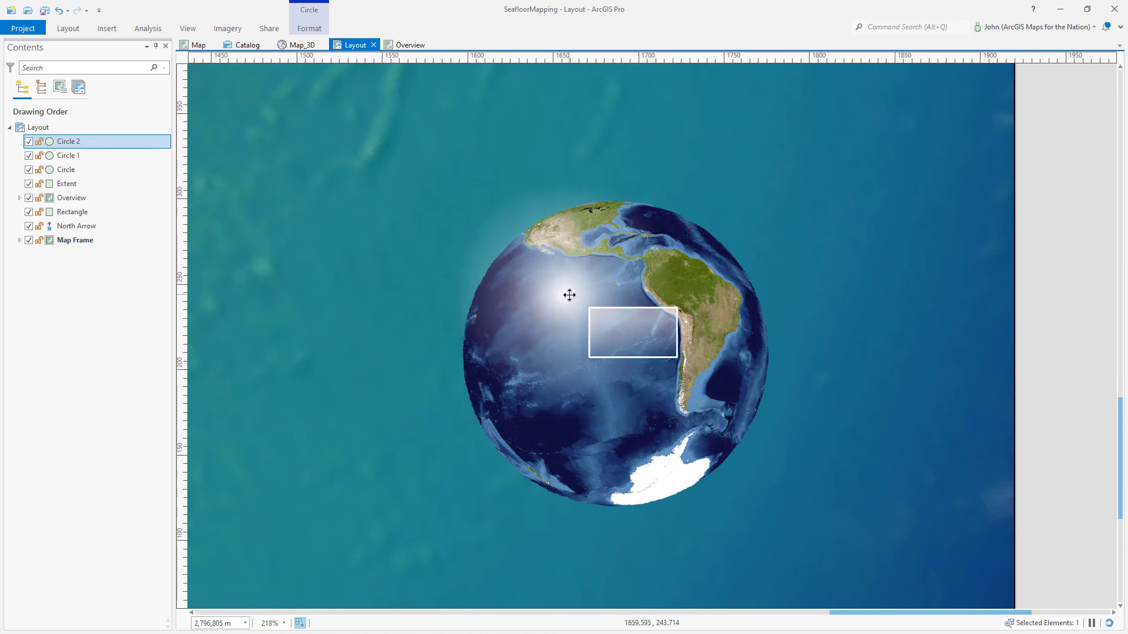
pyautogui.moveTo(613, 381); pyautogui.dragTo(676, 461)
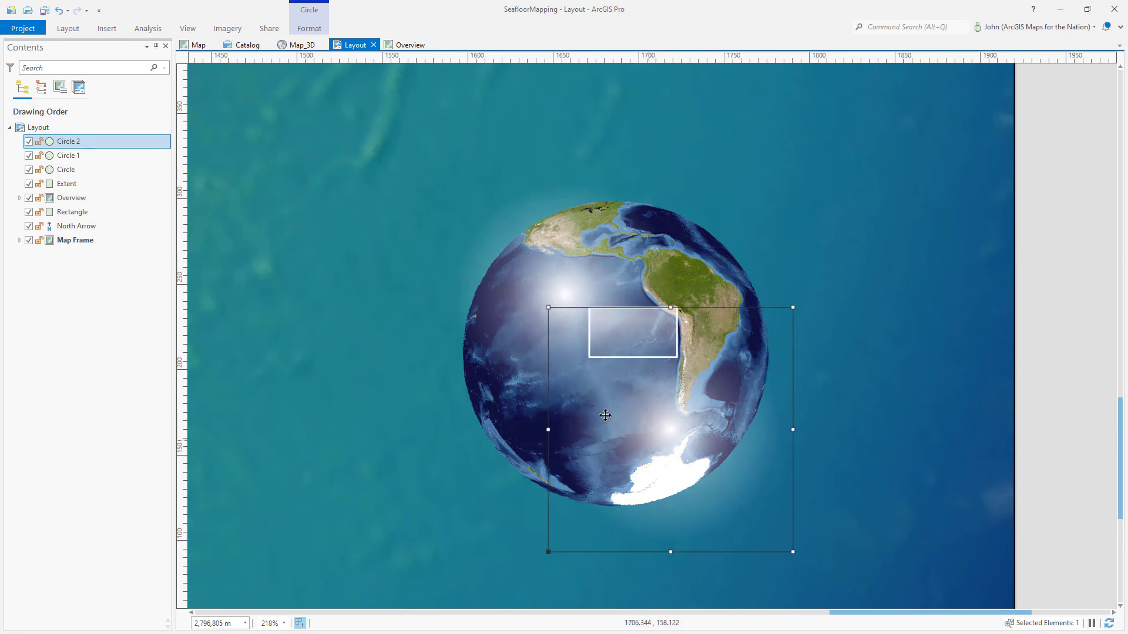
pyautogui.moveTo(102, 146); pyautogui.dragTo(97, 149)
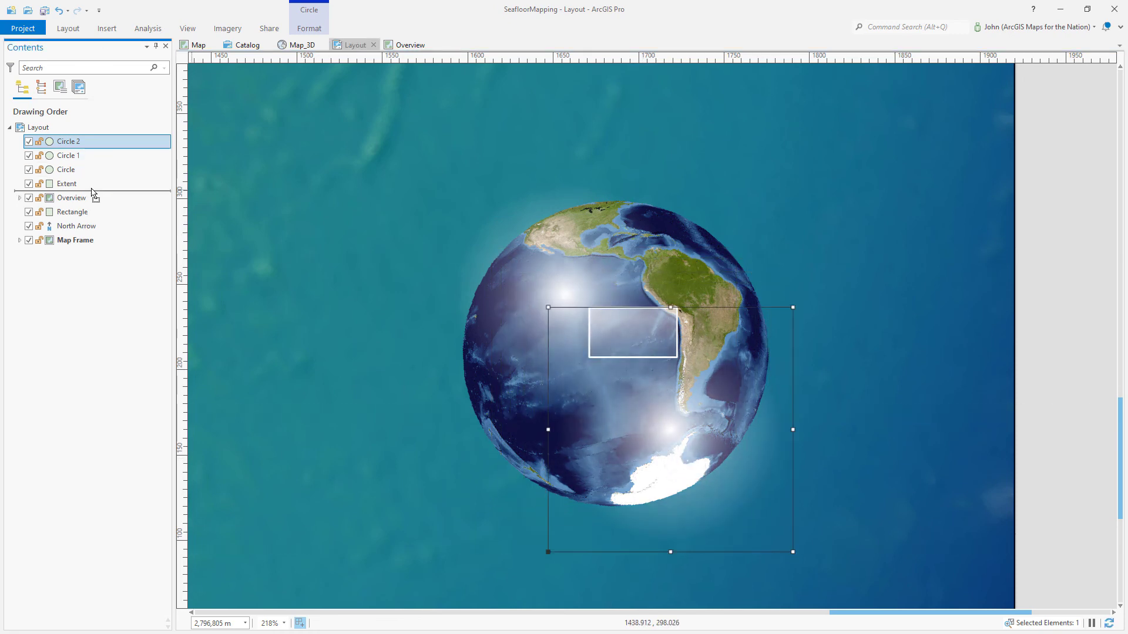
# - Place Circle 2 beneath the overview globe and bring up its gradient fill colour scheme for editing
pyautogui.moveTo(92, 202); pyautogui.dragTo(96, 205)
pyautogui.doubleClick(126, 200)
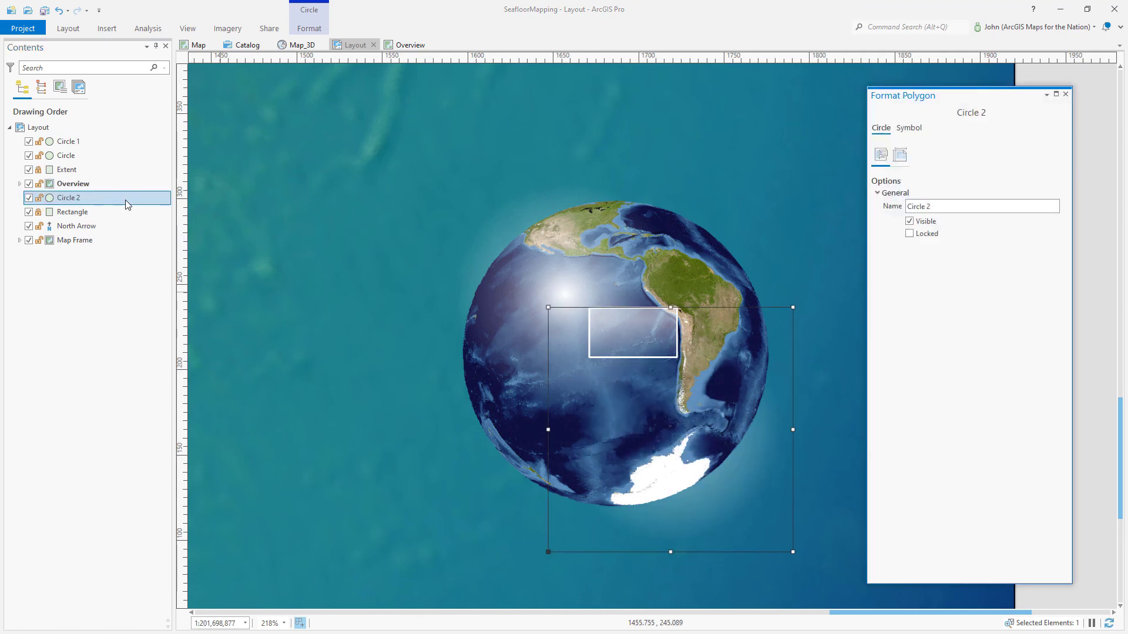
pyautogui.click(909, 128)
pyautogui.click(903, 153)
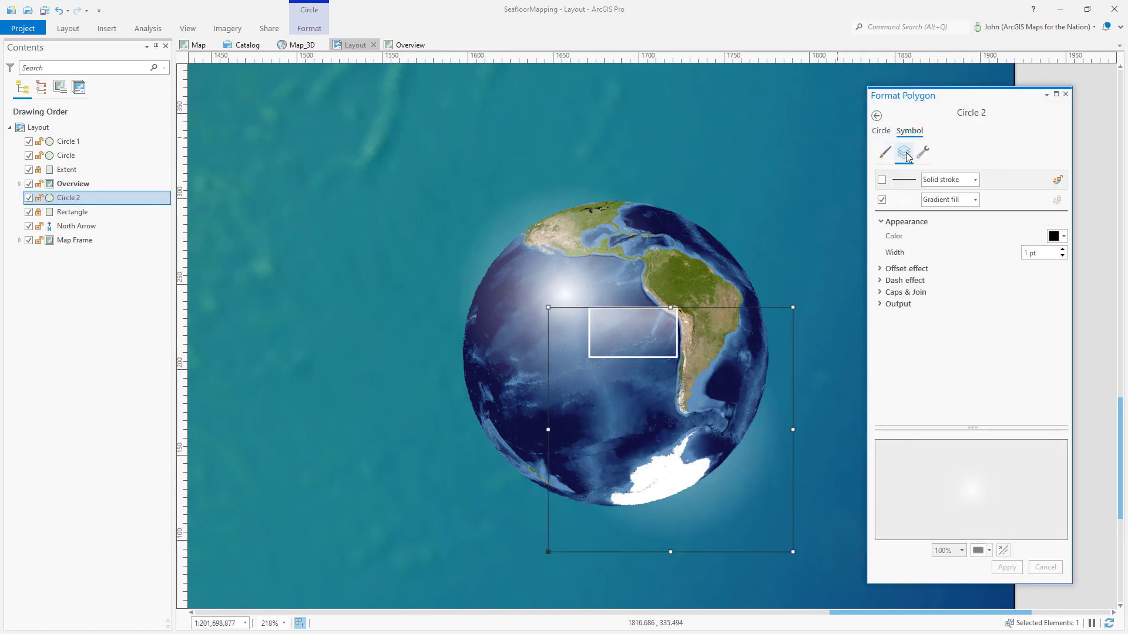
pyautogui.click(1017, 200)
pyautogui.click(921, 236)
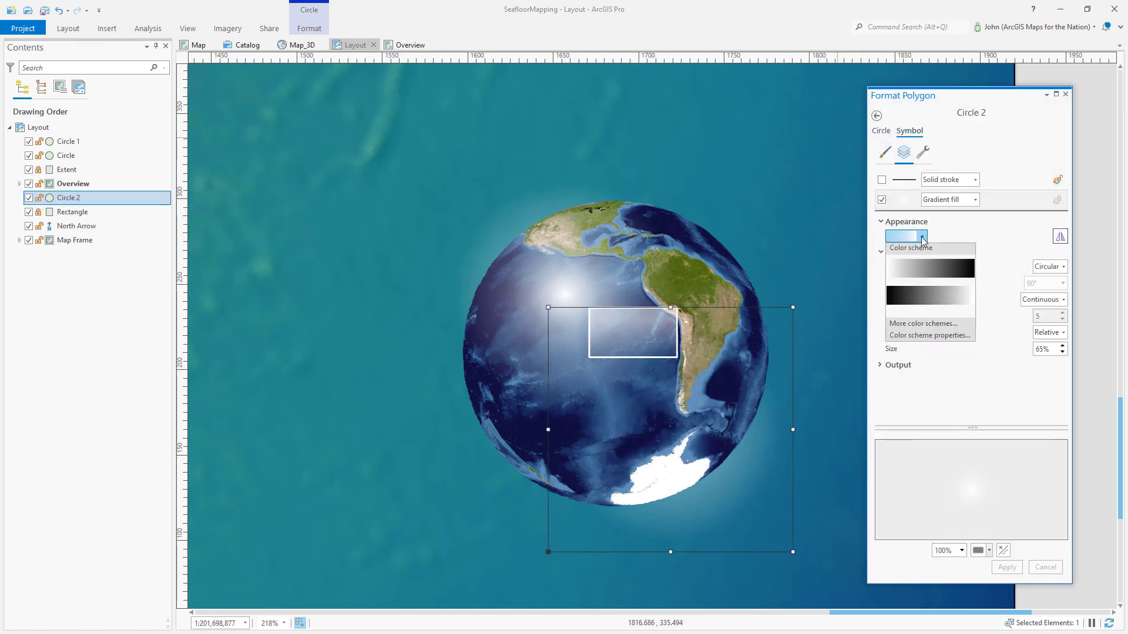
pyautogui.click(939, 335)
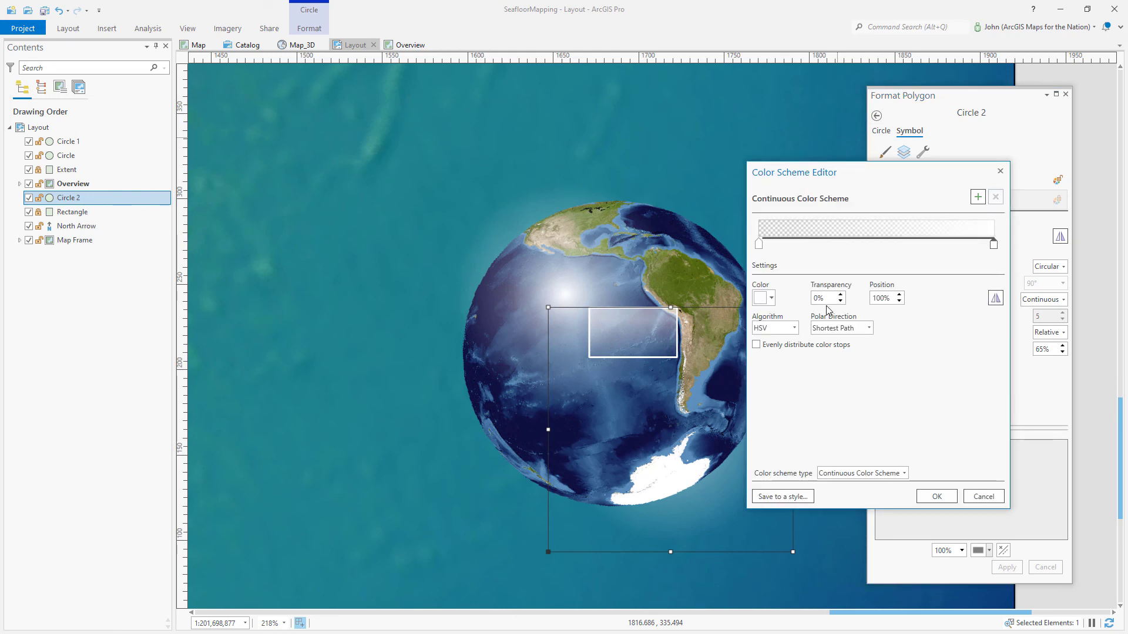
# - Make both gradient stops black, the start stop 100% transparent, apply, and enlarge the circle
pyautogui.click(767, 298)
pyautogui.click(766, 472)
pyautogui.click(759, 244)
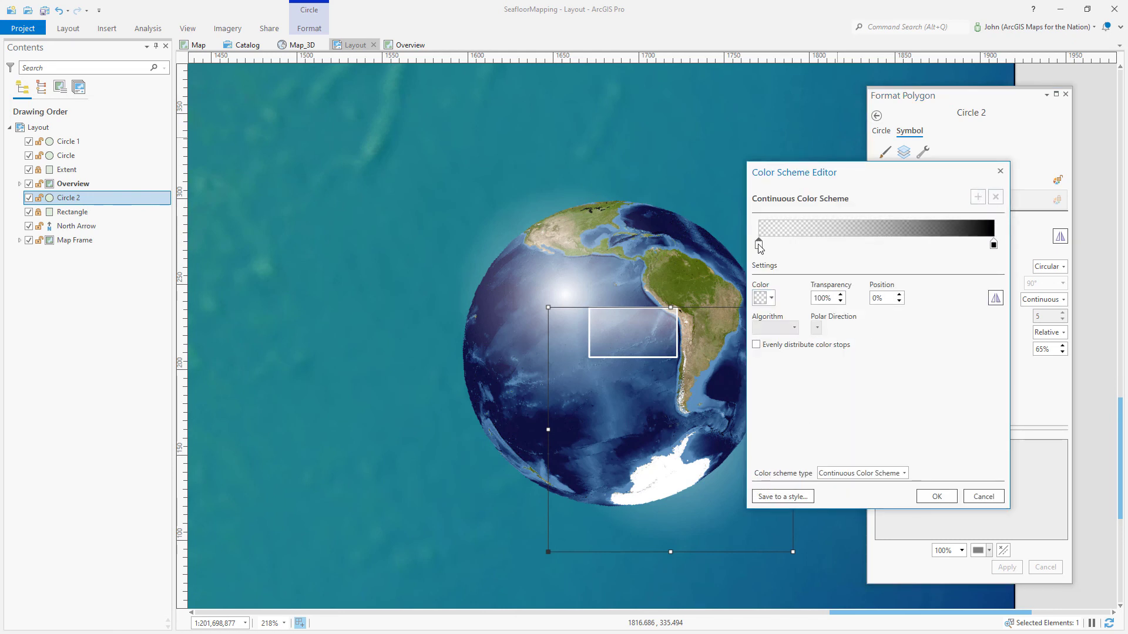
pyautogui.click(766, 301)
pyautogui.click(765, 472)
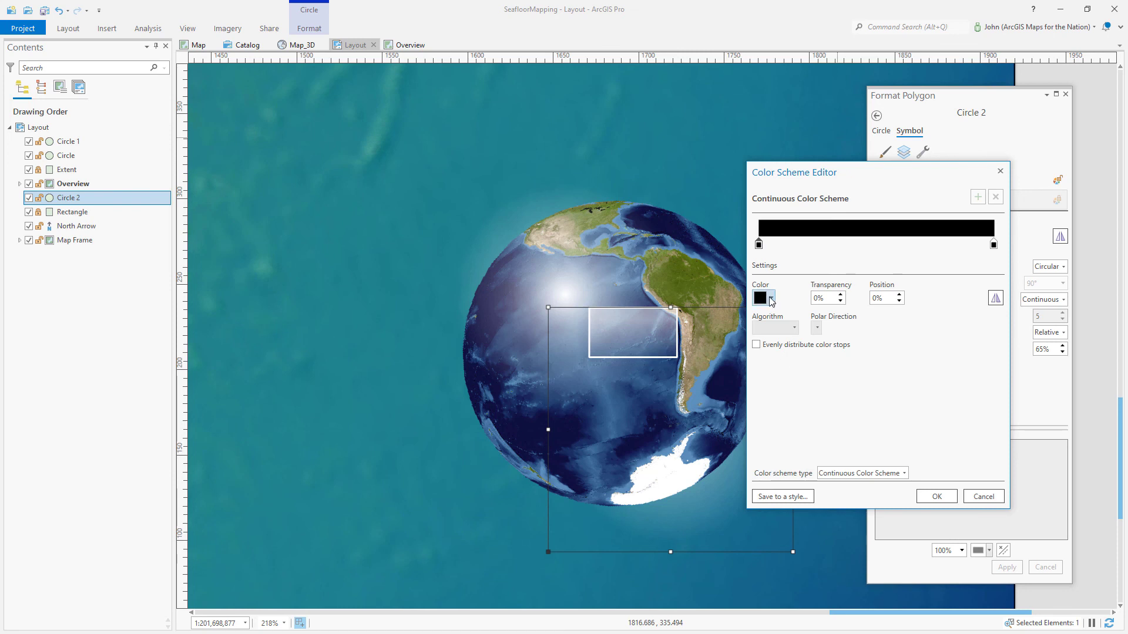
pyautogui.click(764, 299)
pyautogui.click(784, 486)
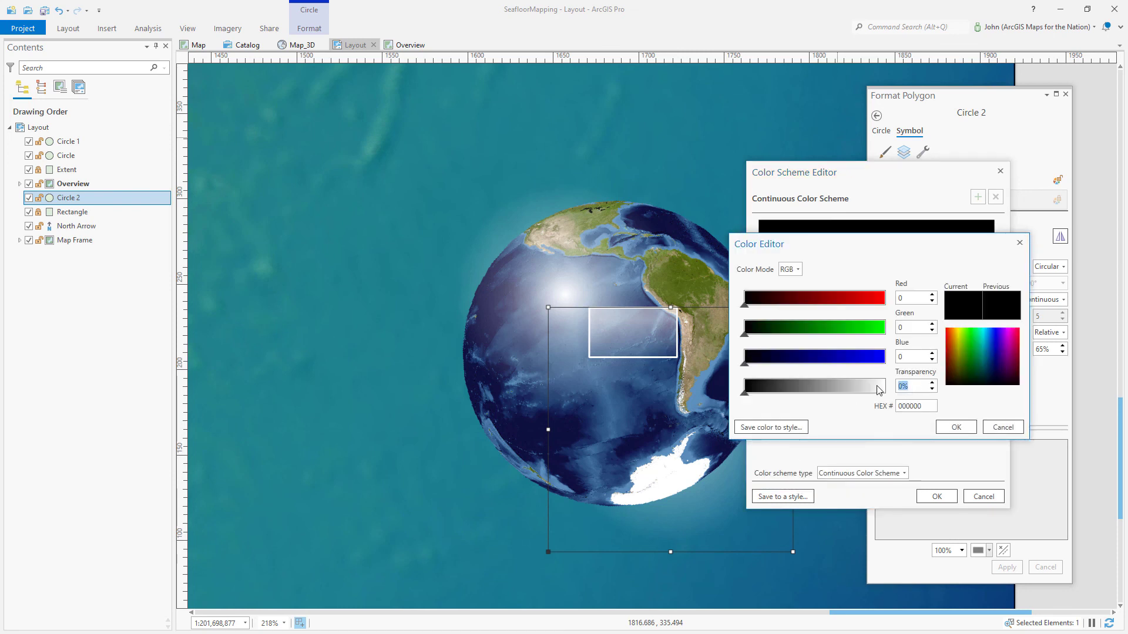
pyautogui.click(956, 427)
pyautogui.click(937, 496)
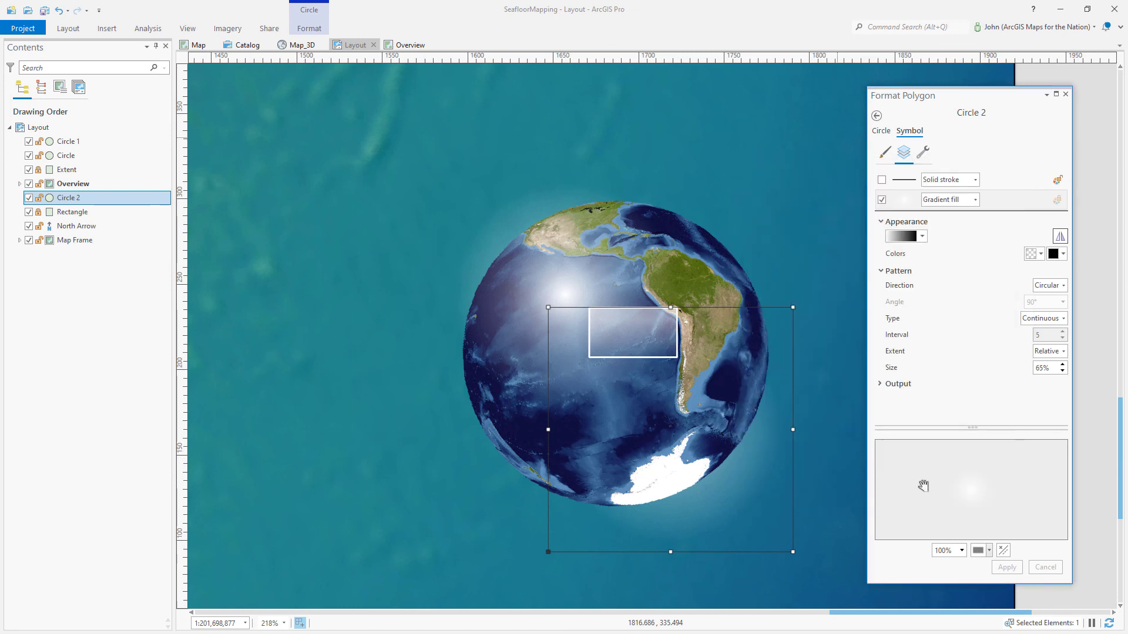
pyautogui.click(1007, 568)
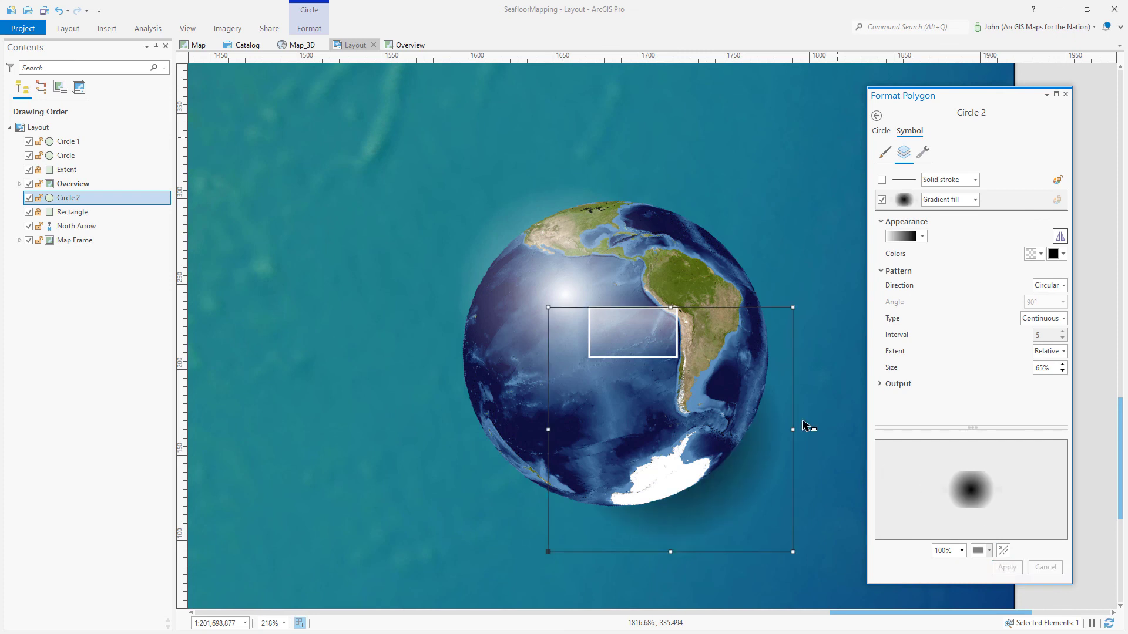
pyautogui.moveTo(548, 307); pyautogui.dragTo(484, 243)
# - Nudge the shadow circle down-right behind the globe, deselect it, and review the full page
pyautogui.moveTo(735, 483)
pyautogui.mouseDown()
pyautogui.moveTo(756, 495)
pyautogui.moveTo(740, 487)
pyautogui.mouseUp()
pyautogui.click(826, 458)
pyautogui.scroll(-8, 826, 458)
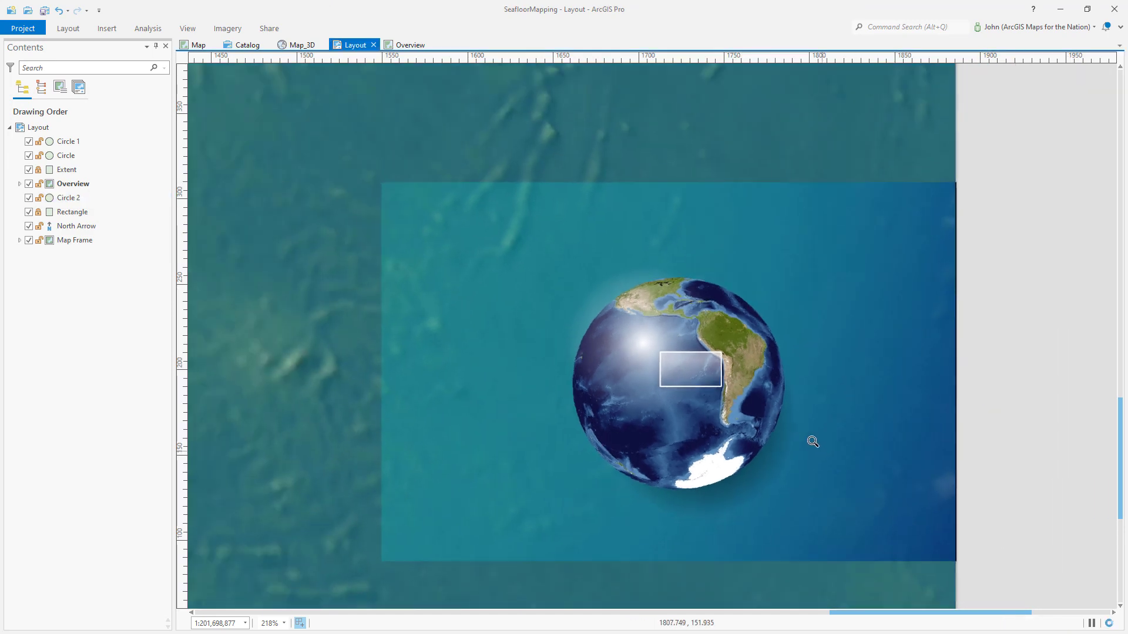
pyautogui.scroll(2, 642, 372)
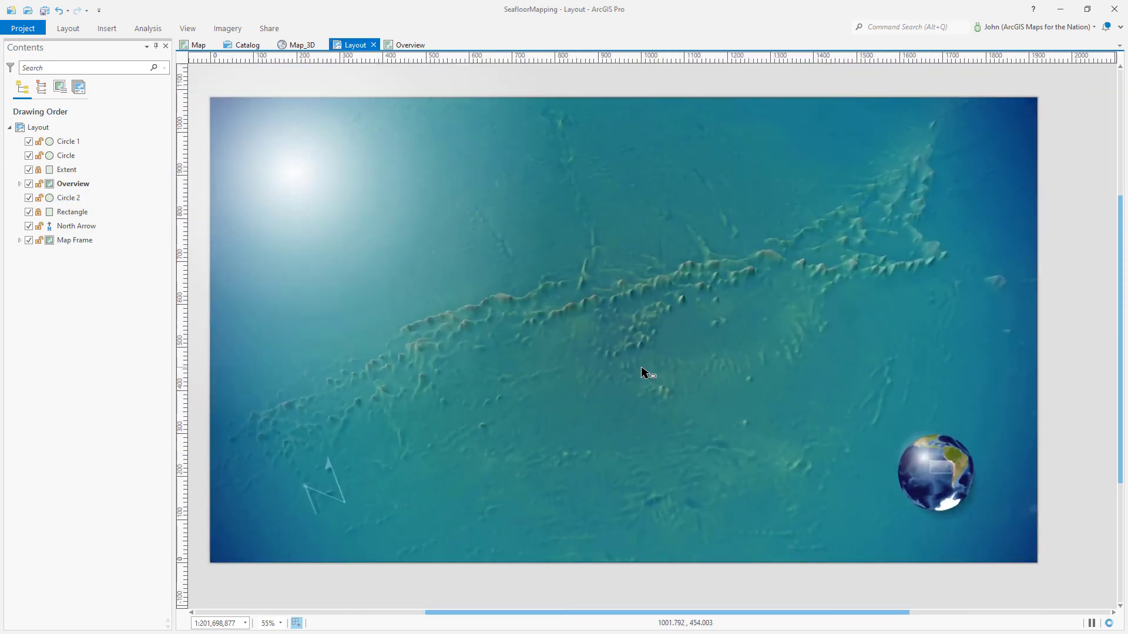